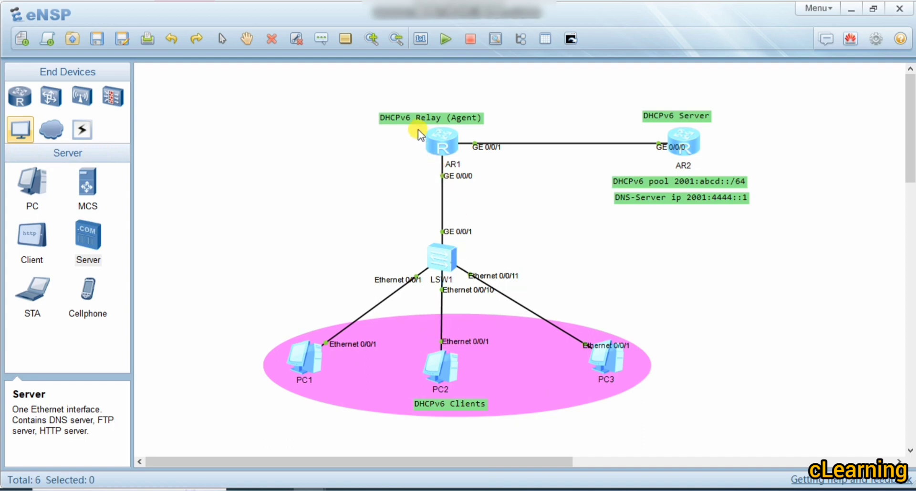
left_click_drag(410, 119, 411, 120)
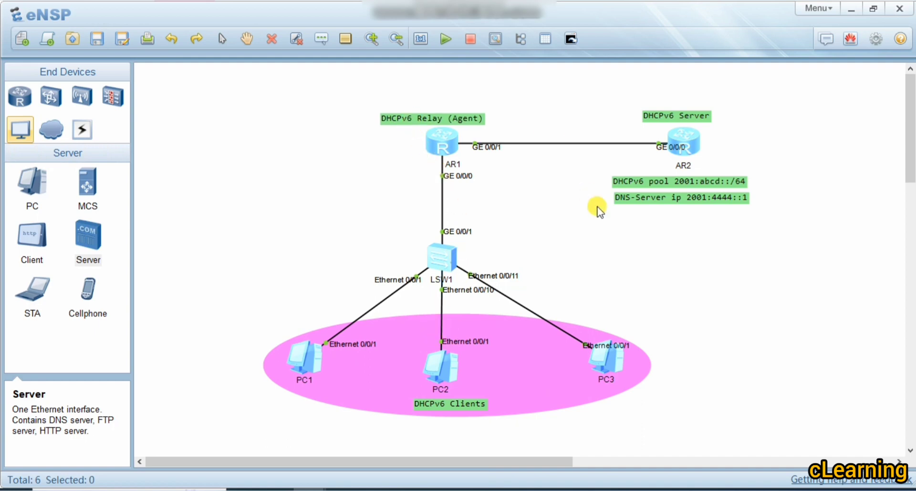
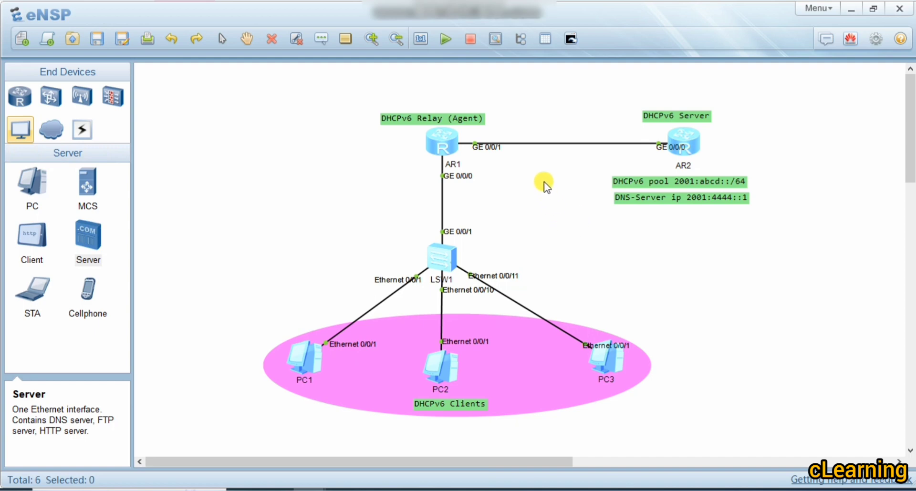
- Open router AR1's console, enter system view and enable IPv6 globally
double_click(448, 144)
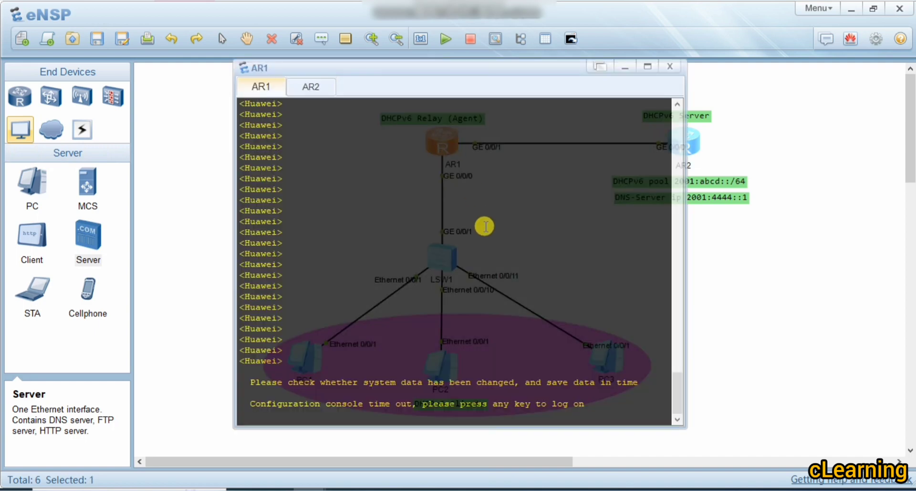
key("Return")
key("Return")
key("Return")
type("sys")
key("Return")
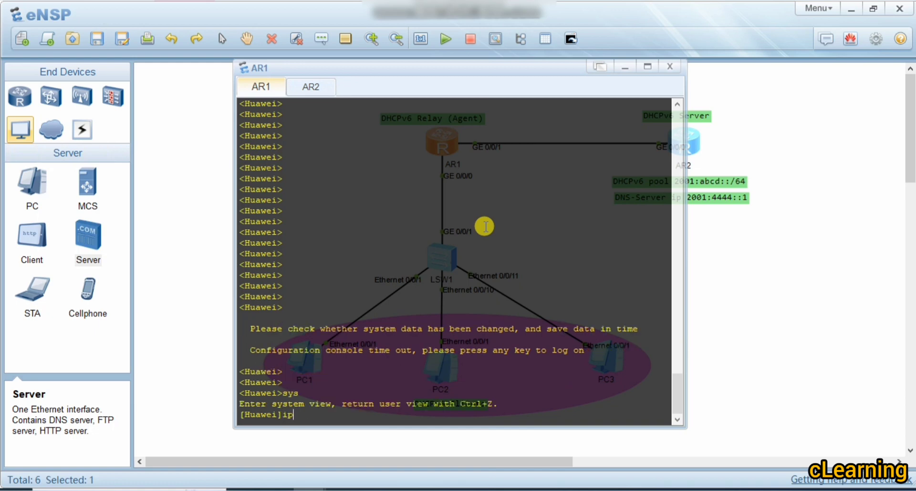
type("ipv")
key("Tab")
key("Return")
- Enter the interface view of GigabitEthernet 0/0/0 on AR1, with the console window maximized
type("int")
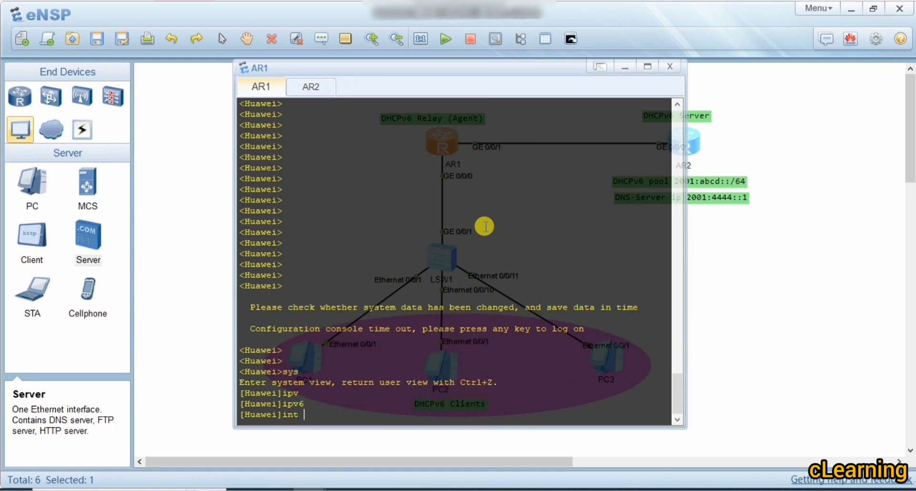
key("Tab")
type("g")
key("Tab")
type("0/0/0")
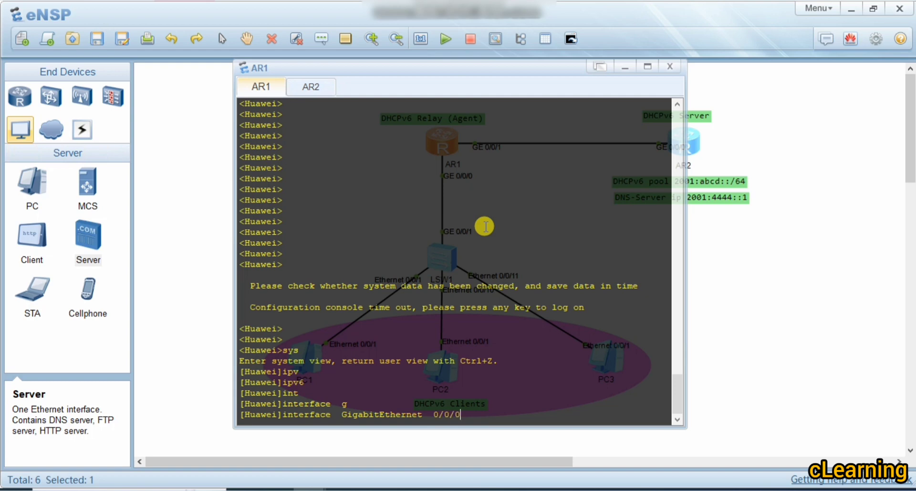
left_click(646, 66)
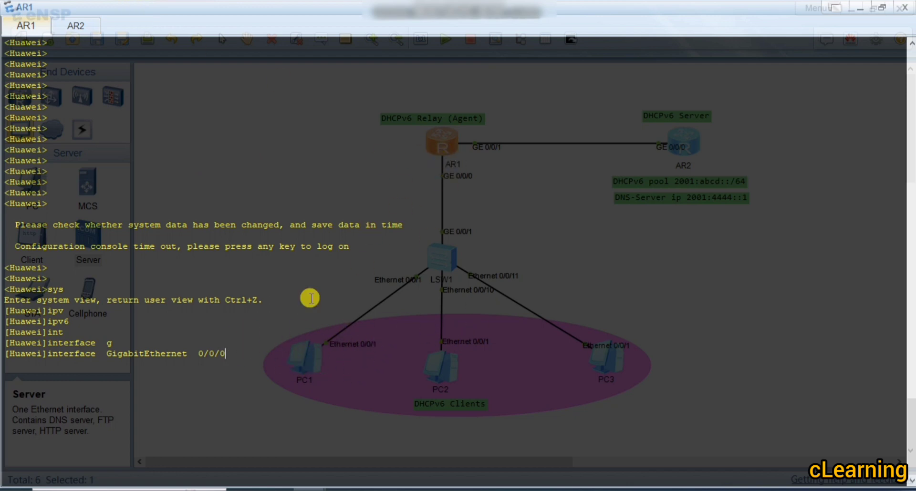
key("Return")
key("Return")
key("Return")
key("Return")
key("Return")
key("Return")
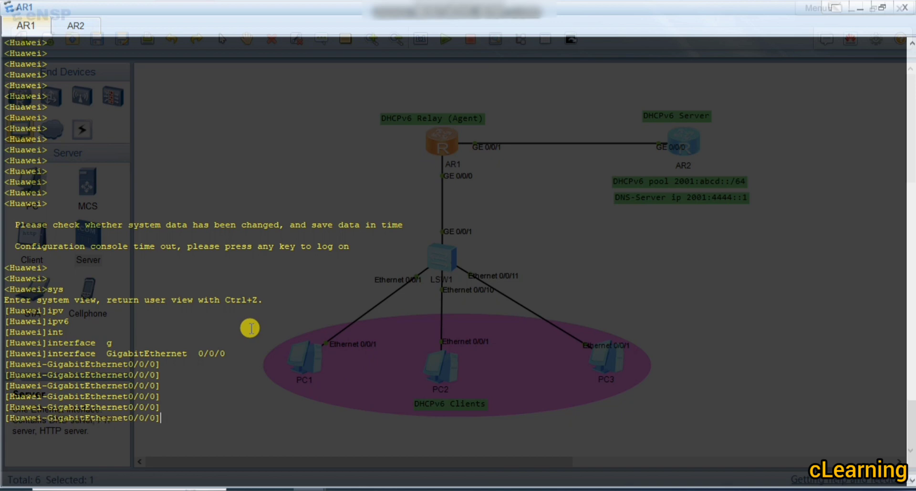
- Enable IPv6 on AR1's GigabitEthernet 0/0/0 interface
type("i[p")
key("Return")
type("ip")
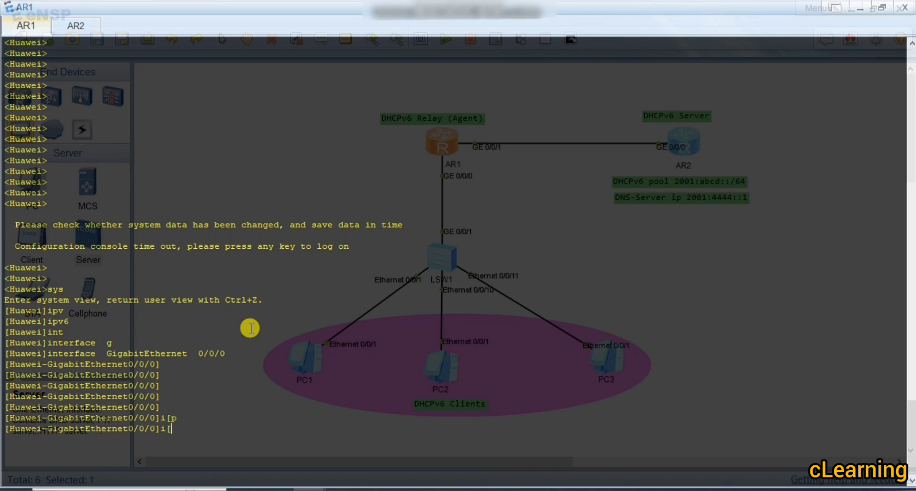
type("v")
key("Tab")
type("en")
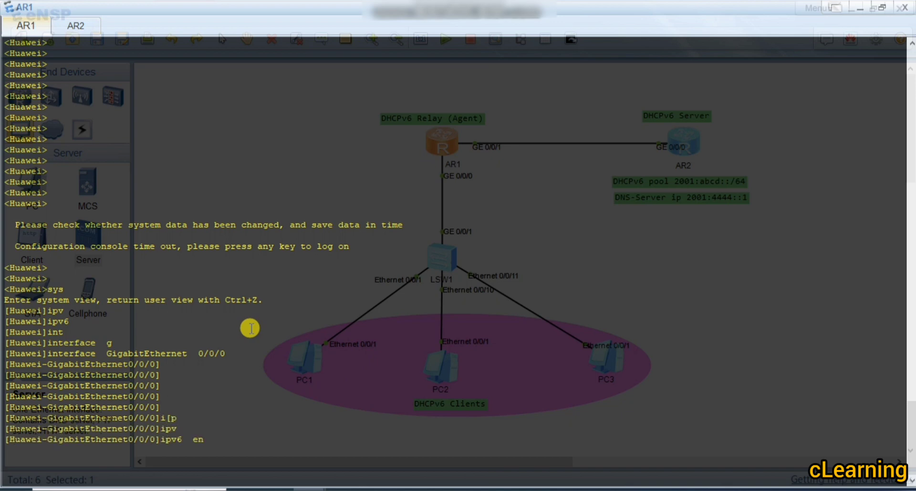
key("Tab")
key("Return")
key("Return")
key("Return")
key("Return")
- Assign the IPv6 address 2001:1::1 with prefix length 64 to AR1's GigabitEthernet 0/0/0
type("ipv")
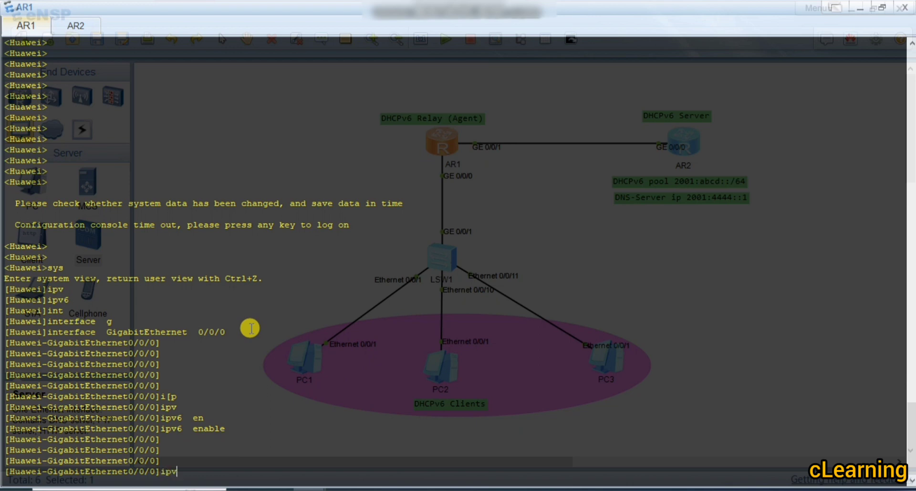
key("Tab")
type("ad")
key("Tab")
type("2001::1")
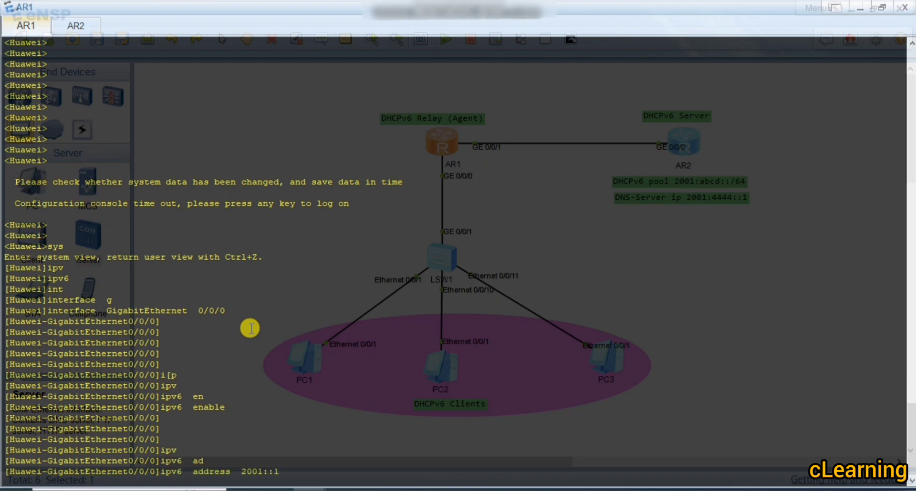
type(":1")
key("BackSpace")
key("BackSpace")
key("BackSpace")
key("BackSpace")
type("1::1 64")
key("Return")
key("Return")
key("Return")
key("Return")
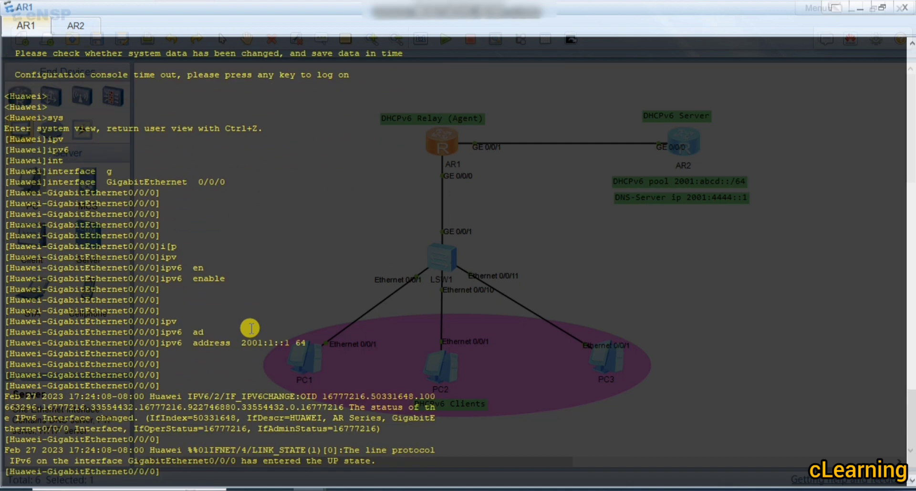
key("Return")
key("Return")
key("Return")
- Switch to interface GigabitEthernet 0/0/1 on AR1 and enable IPv6 on it
type("ipv6 enable")
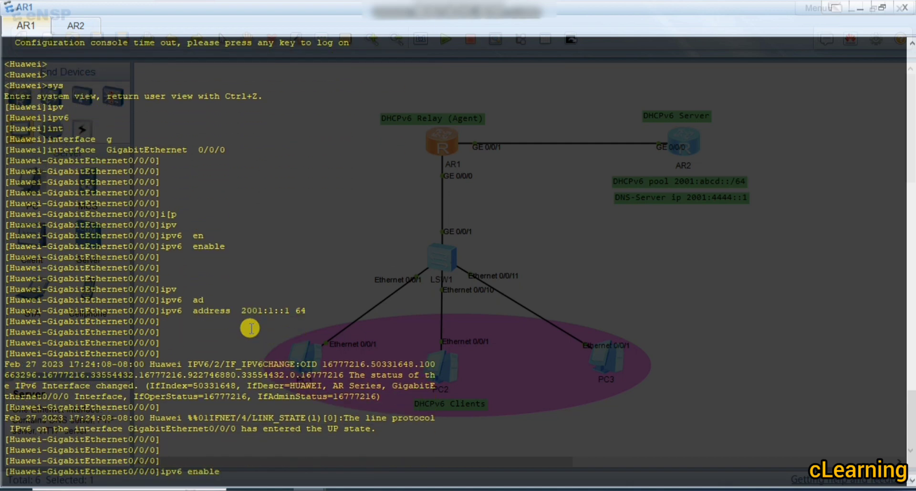
key("Up")
key("BackSpace")
type("1")
key("Return")
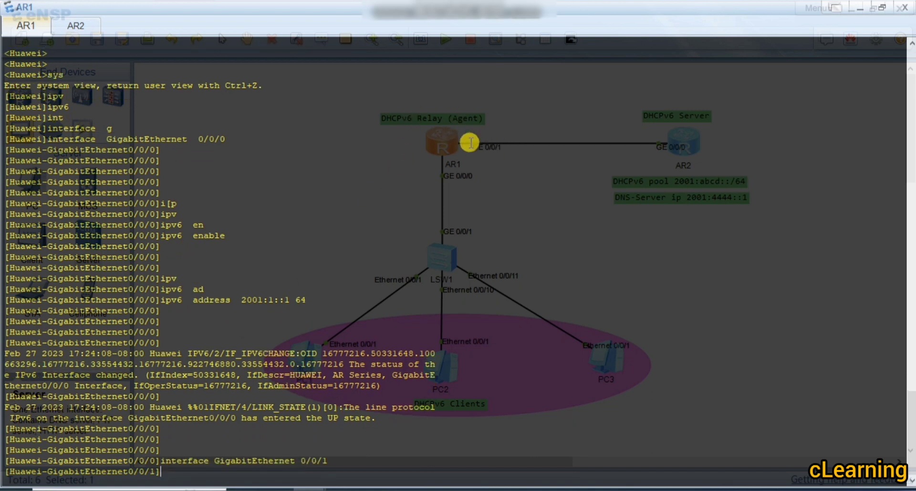
type("ipv")
key("Tab")
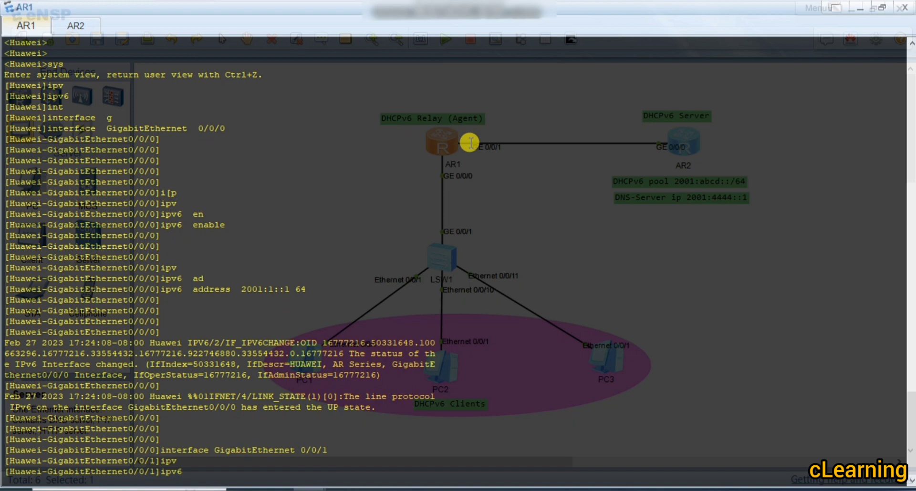
type("en")
key("Tab")
key("Return")
- Assign the IPv6 address 2001:2::1 with prefix length 64 to GigabitEthernet 0/0/1 and return to system view
type("ipv")
key("Tab")
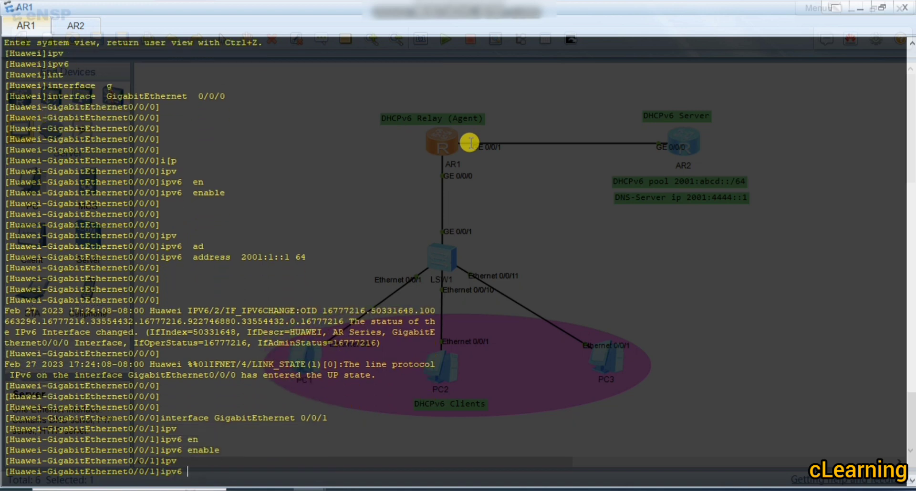
type("ad")
key("Tab")
type("2001")
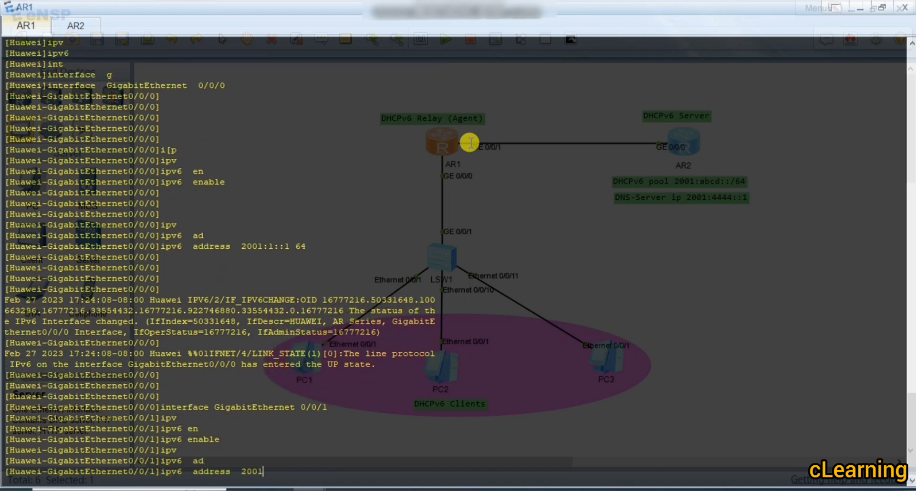
type(":2::1 64")
key("Return")
key("Return")
key("Return")
key("Return")
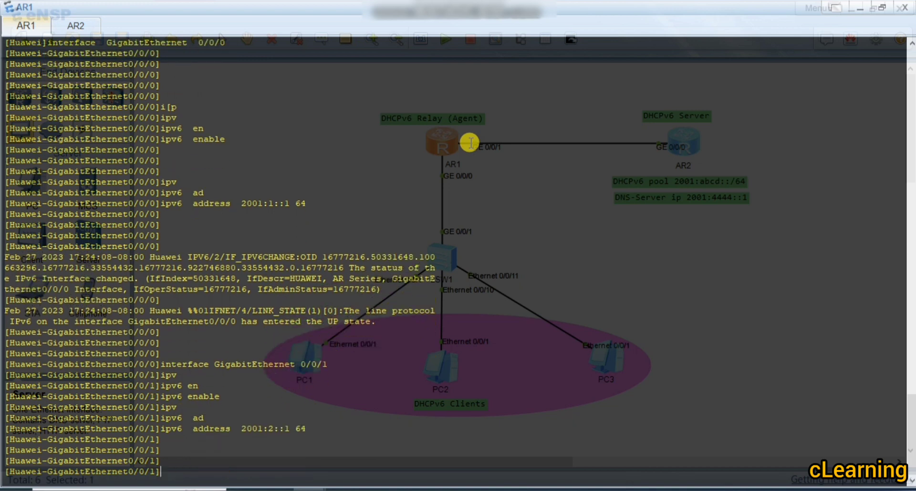
type("q")
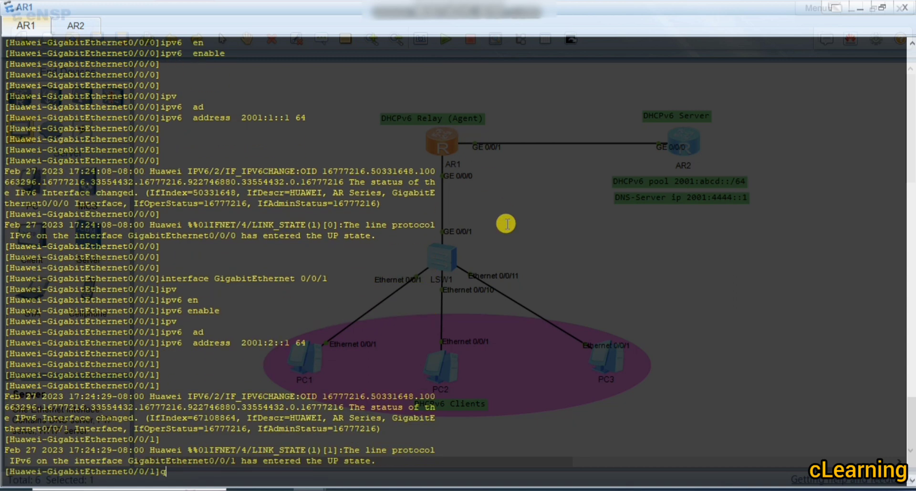
key("Return")
key("Return")
key("Return")
key("Return")
- Create OSPFv3 process 1 on AR1 and enter its configuration view
type("os")
key("Tab")
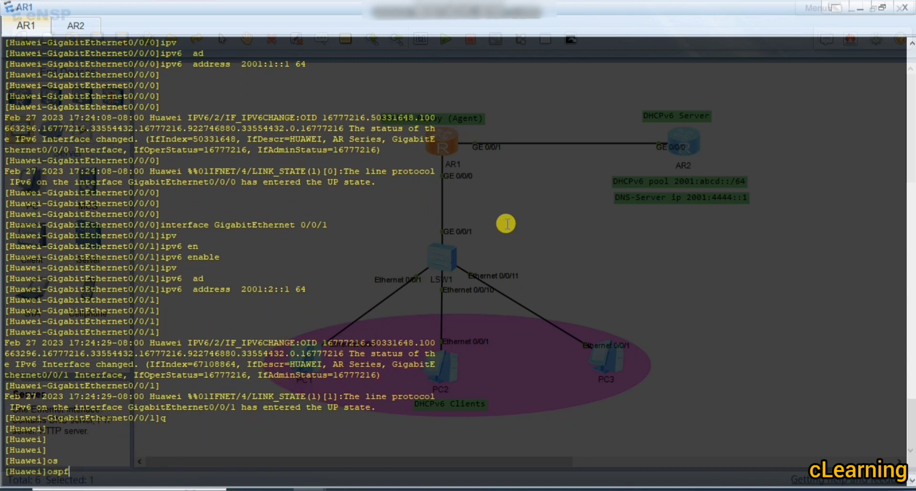
type("v")
key("Tab")
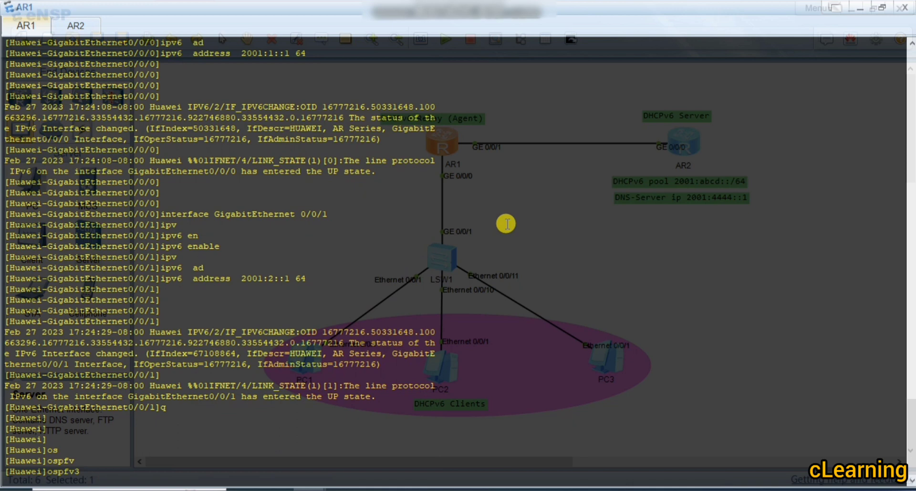
type("1")
key("Return")
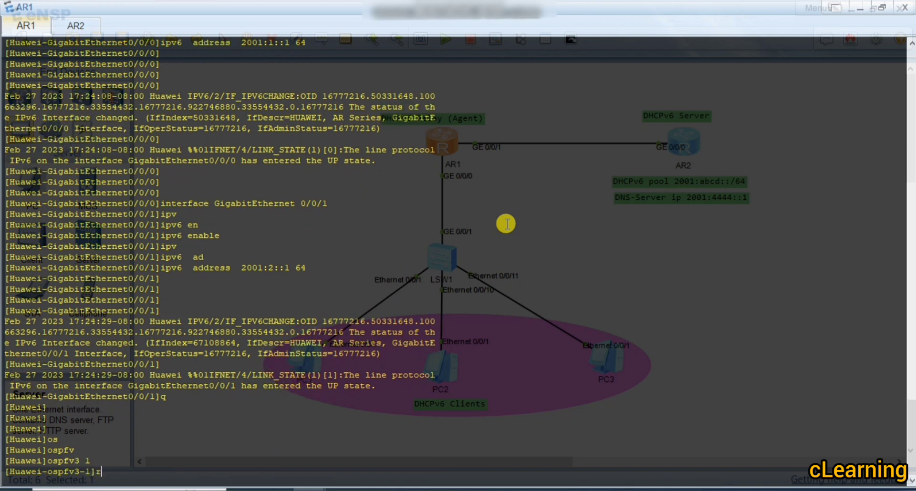
- Set the OSPFv3 router ID to 1.1.1.1 and leave the OSPFv3 process view
type("rou")
key("Tab")
key("Tab")
type("1.1.1.1")
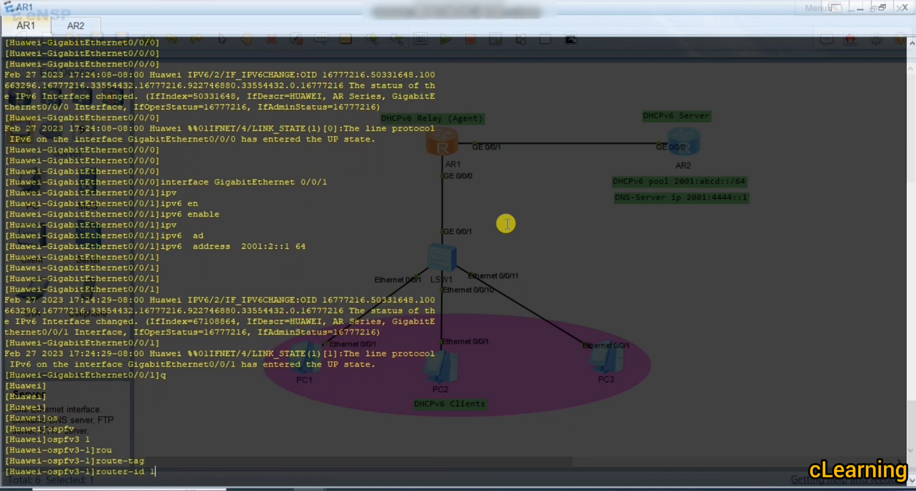
key("Return")
key("Return")
key("Return")
key("Return")
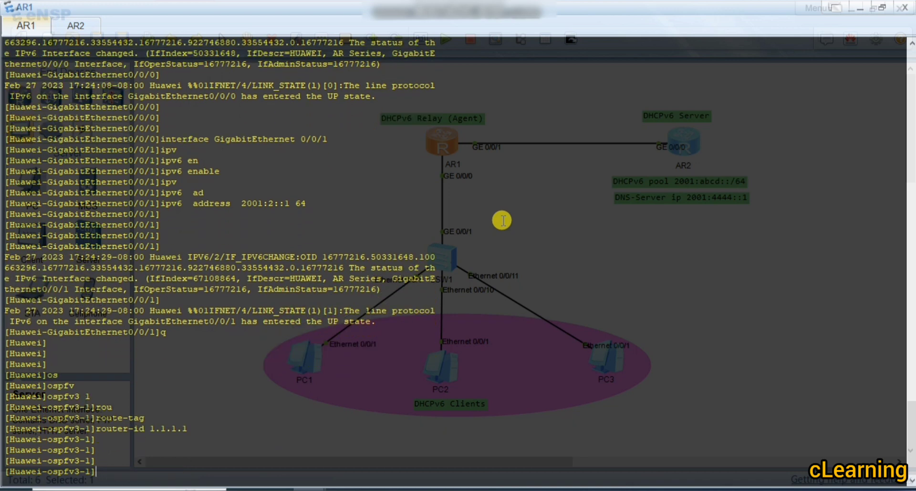
left_click_drag(103, 432, 72, 435)
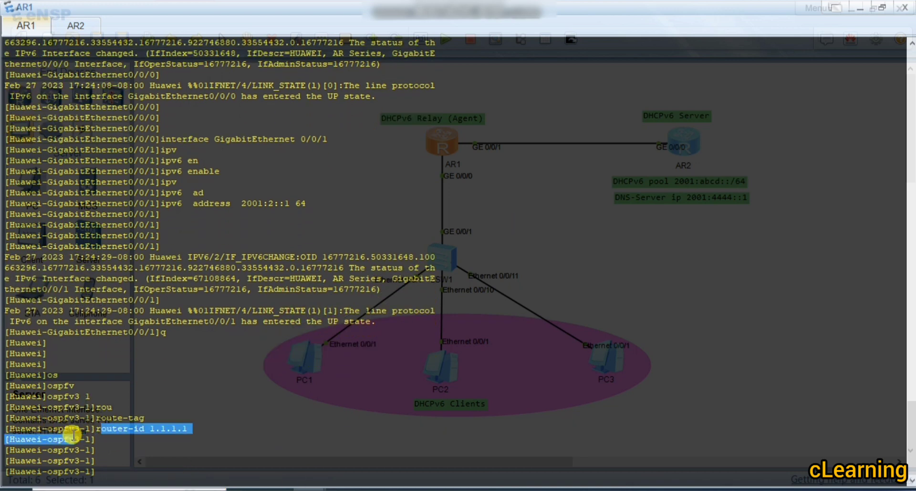
left_click(186, 431)
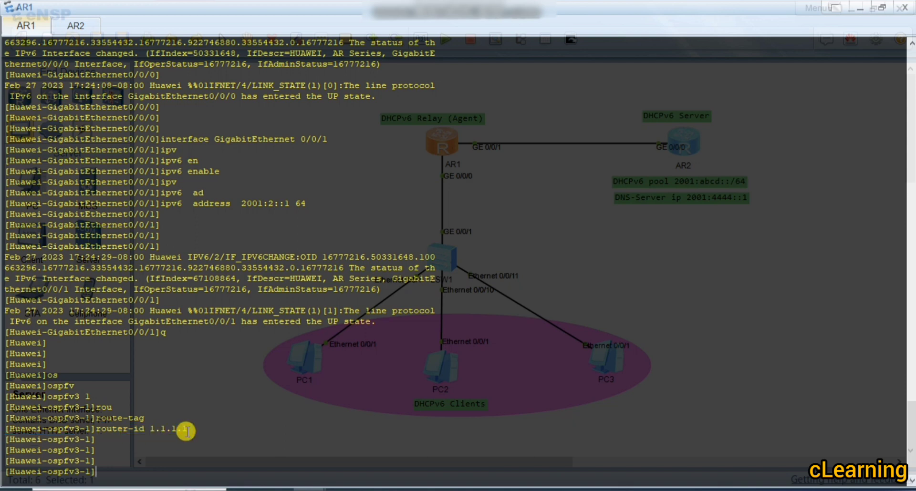
type("q")
key("Return")
- Enable OSPFv3 process 1 in area 0 on AR1's GigabitEthernet 0/0/1 interface
type("ipv6 address 2001:2::1 64")
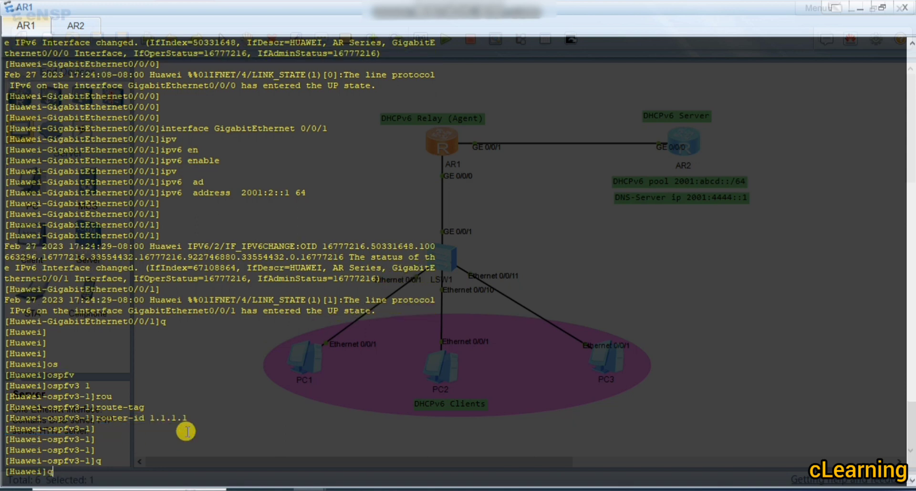
key("Up")
key("Up")
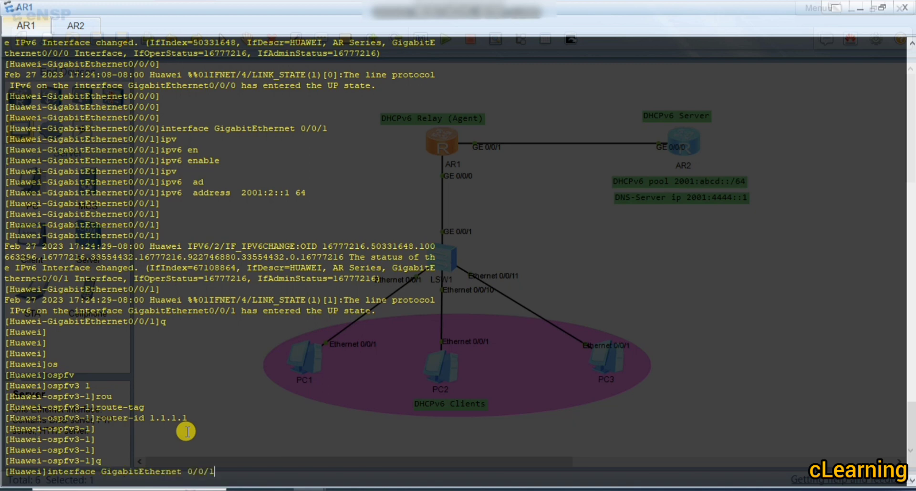
key("Return")
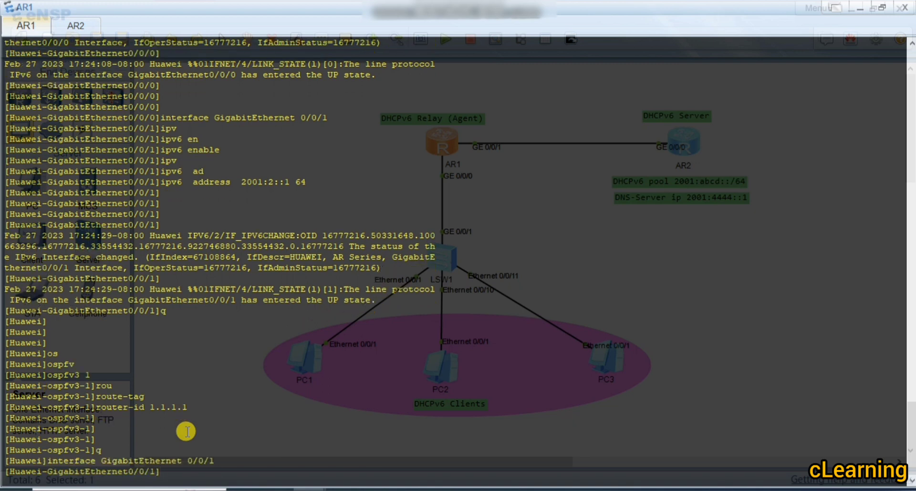
type("os")
key("Tab")
type("v")
key("Tab")
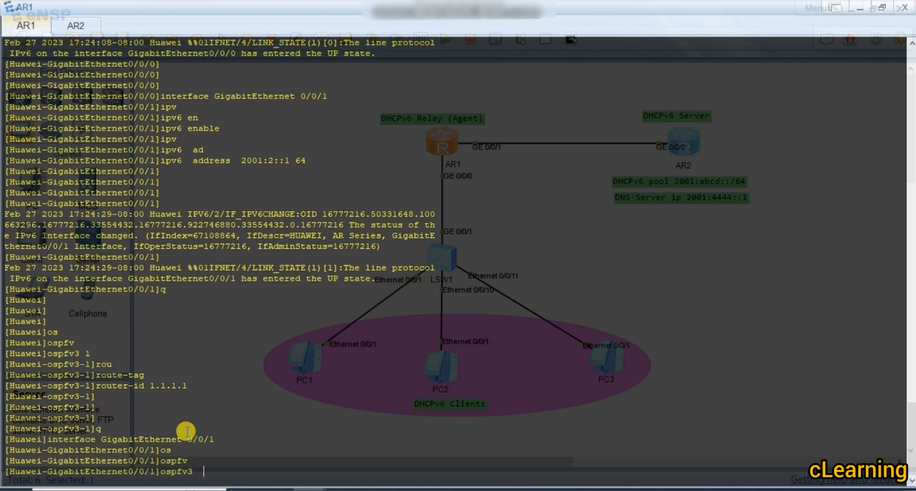
type("1")
key("Tab")
type("are")
key("Tab")
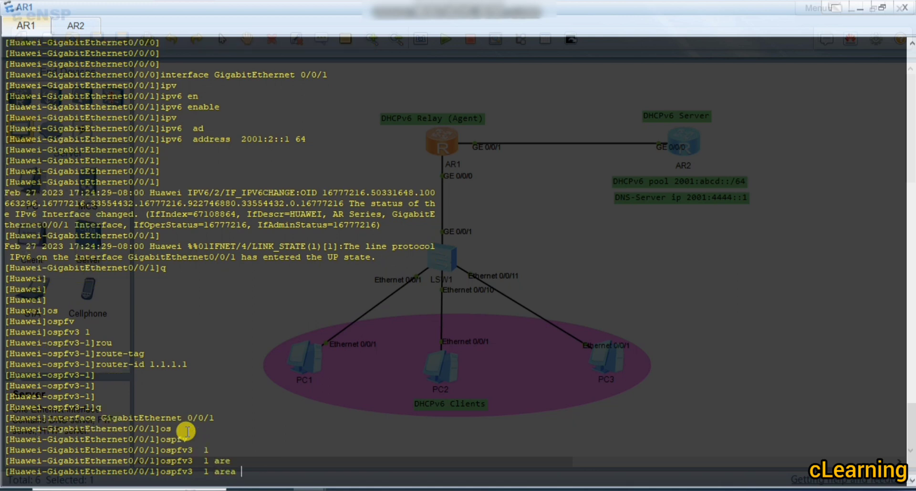
type("0")
key("Return")
- Enable OSPFv3 process 1 in area 0 on AR1's GigabitEthernet 0/0/0 interface
key("Up")
key("Up")
key("BackSpace")
type("0")
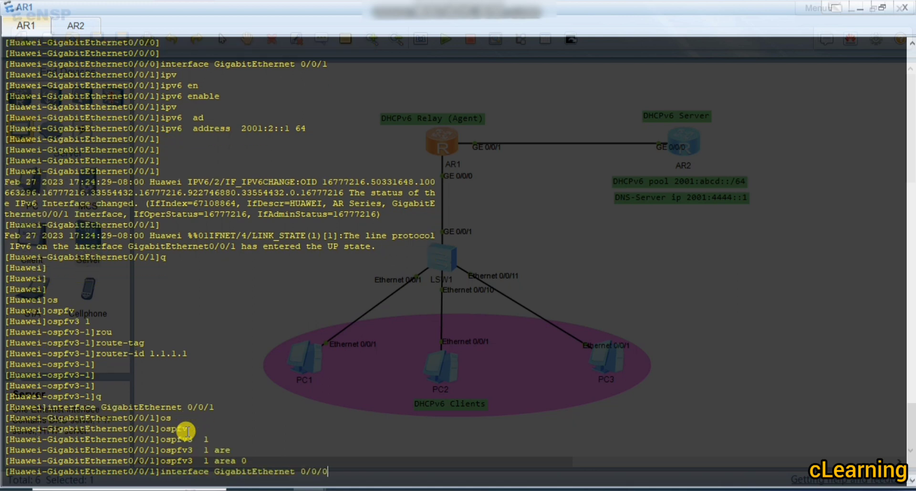
key("Return")
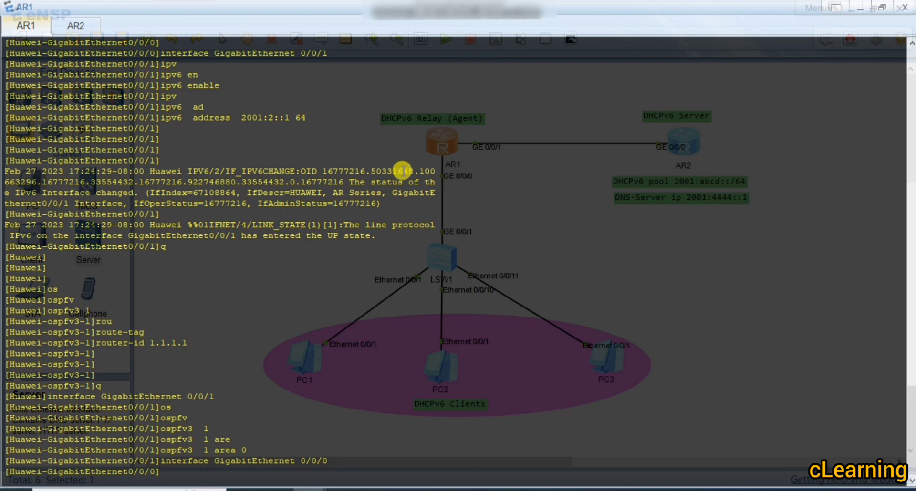
key("Up")
key("Up")
key("Return")
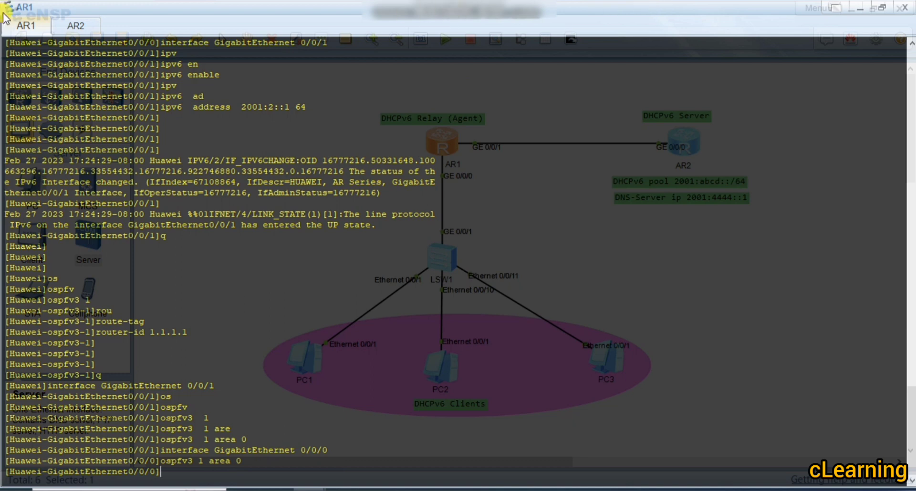
- Switch to AR2's console, wake the timed-out session and enter system view
left_click(72, 26)
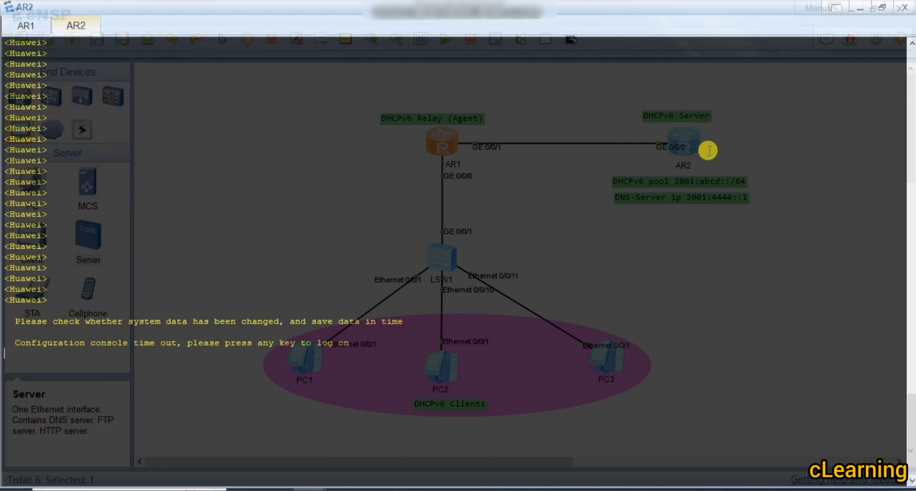
key("Return")
key("Return")
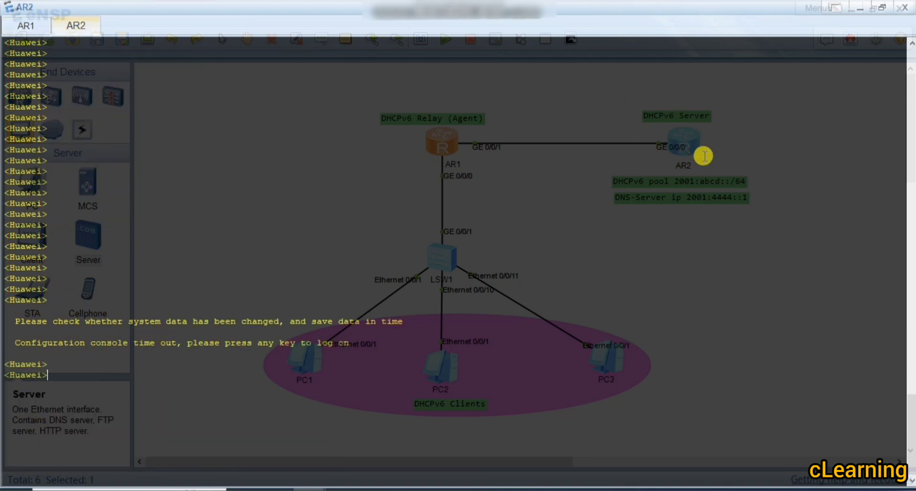
type("ipv")
key("Tab")
key("Return")
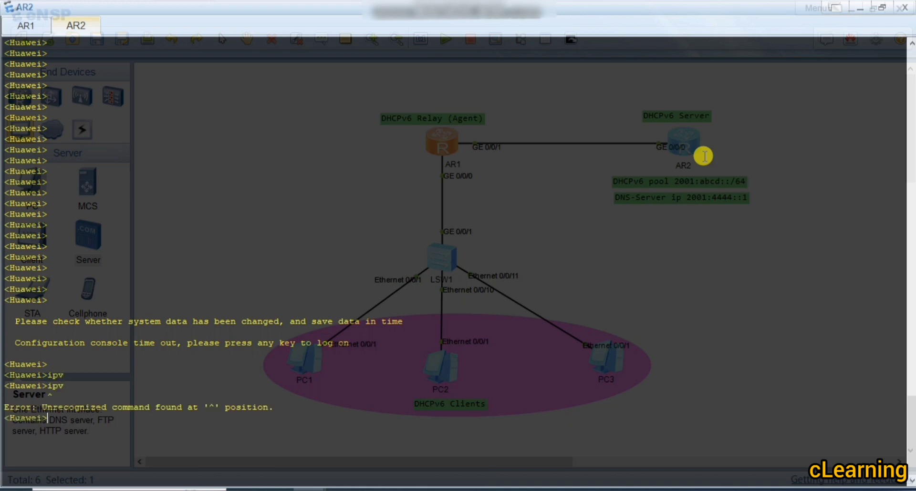
type("sys")
key("Return")
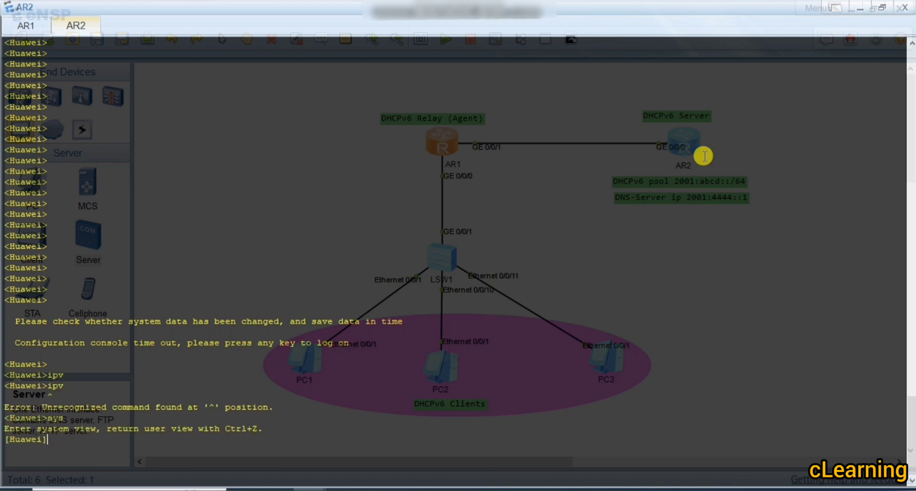
- Enable IPv6 globally on AR2
type("ipv")
key("Tab")
key("Return")
key("Return")
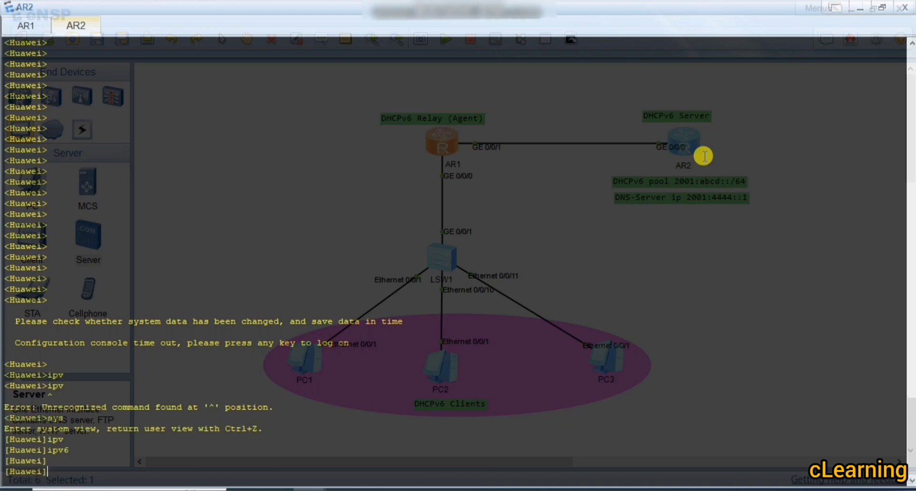
- Enable IPv6 on AR2's GigabitEthernet 0/0/0 interface
type("int")
key("Tab")
type("g")
key("Tab")
type("0/")
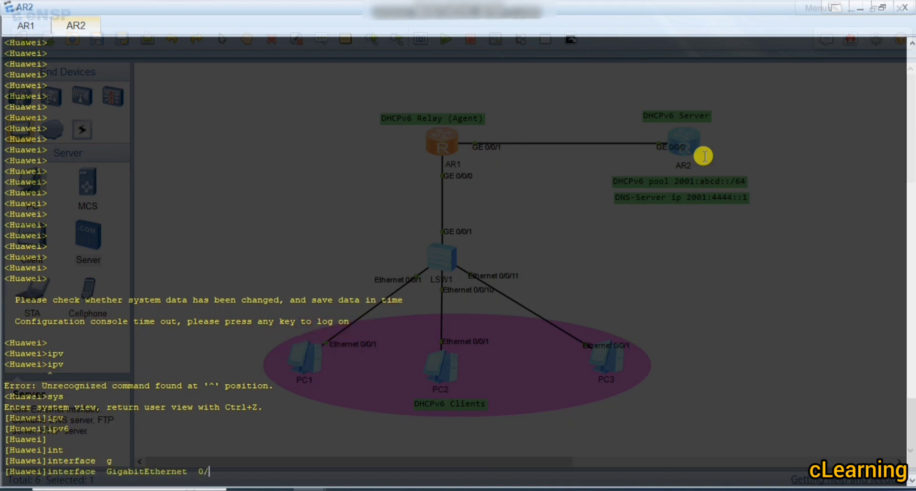
type("0/0")
key("Return")
type("ipv")
key("Tab")
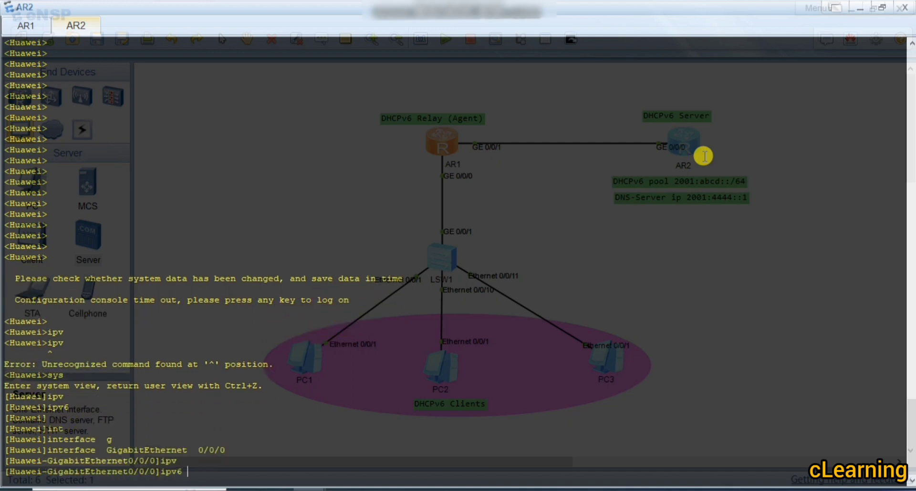
type("en")
key("Tab")
key("Return")
- Assign the IPv6 address 2001:2::2 with prefix length 64 to AR2's GigabitEthernet 0/0/0 interface
type("ipv")
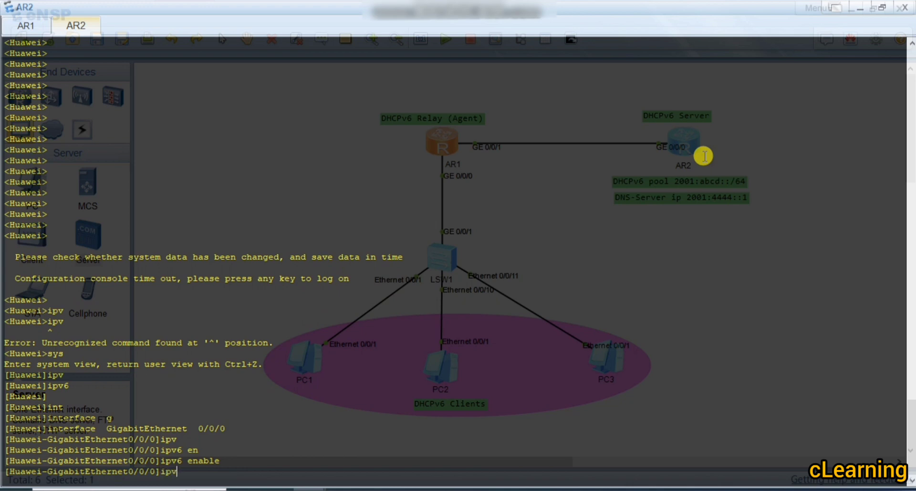
key("Tab")
type("ad")
key("Tab")
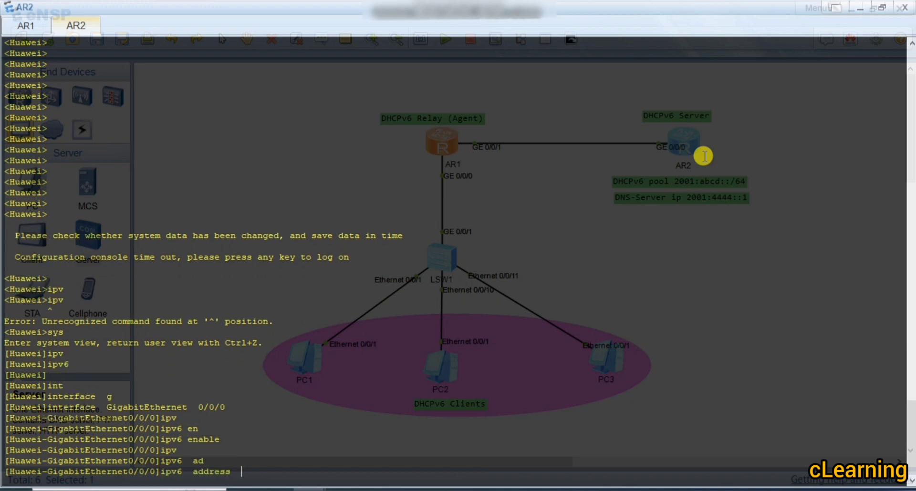
type("2001:2::2 646")
key("BackSpace")
key("Return")
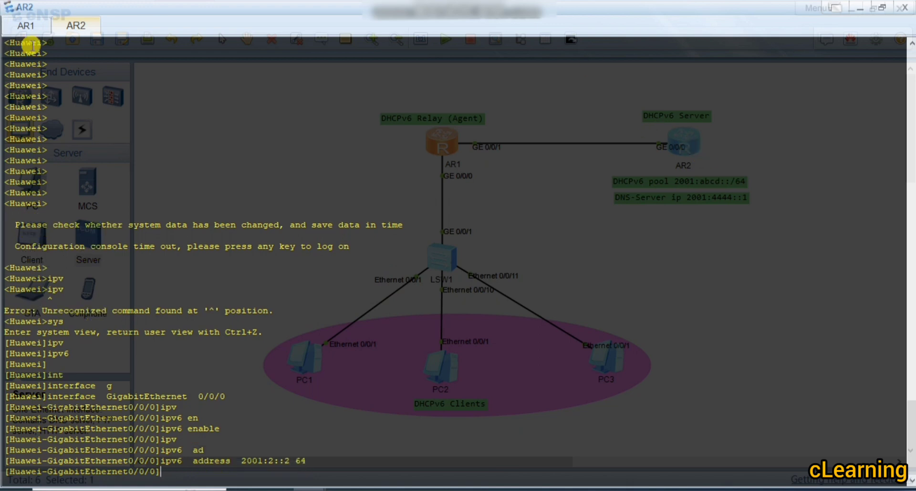
- Check the IPv6 address configured on GigabitEthernet 0/0/1 in AR1's console output
left_click(29, 29)
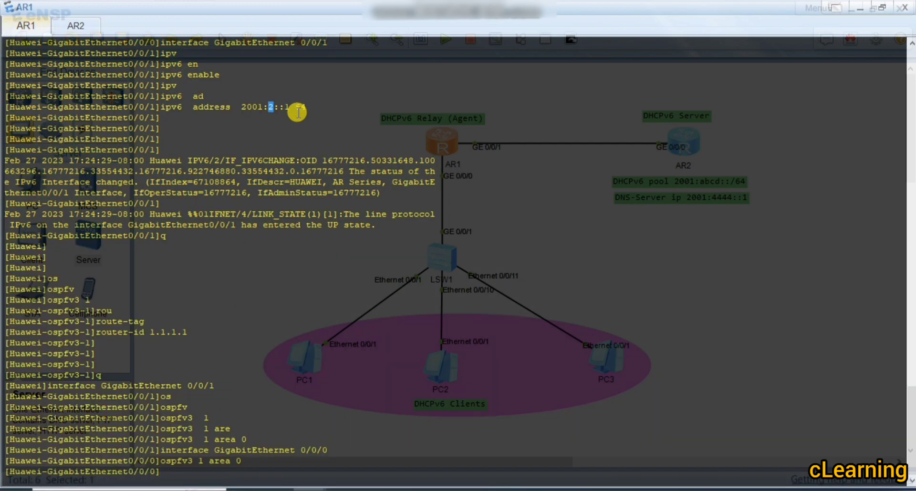
scroll(297, 113, "up", 1)
left_click_drag(296, 109, 297, 113)
scroll(298, 113, "up", 1)
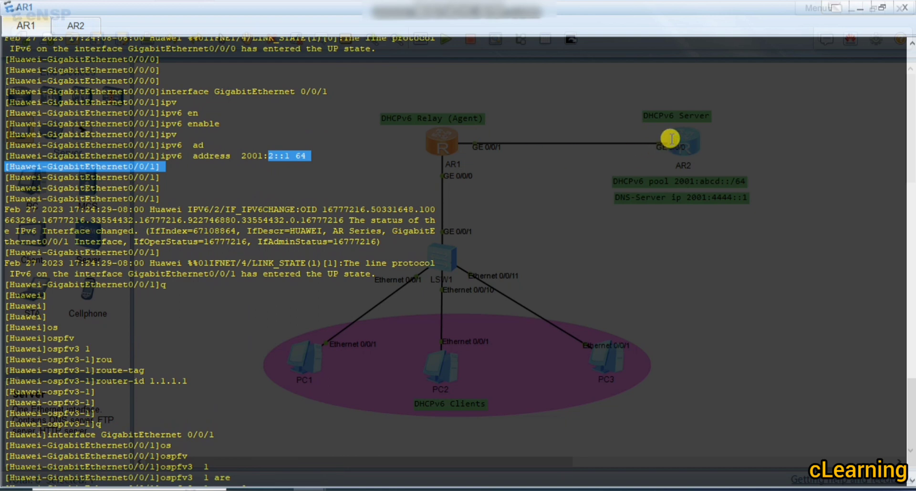
- Return to AR2's console and leave the GigabitEthernet 0/0/0 interface view
left_click(79, 27)
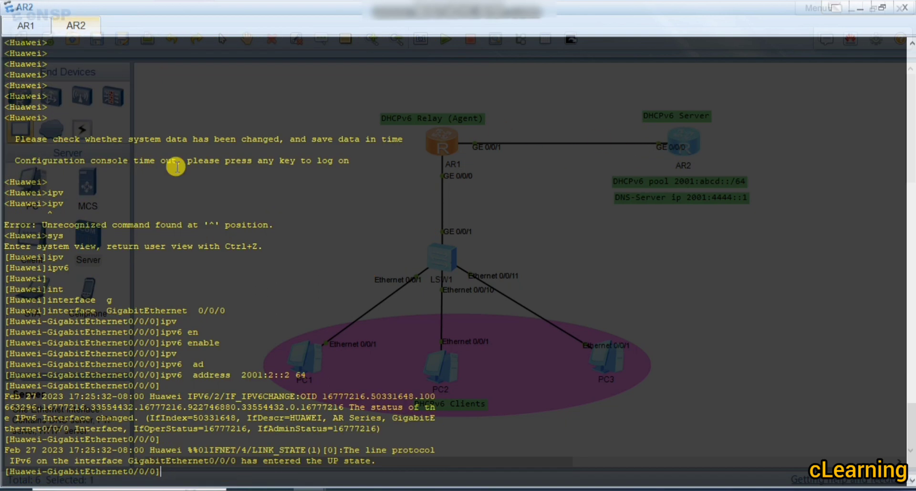
key("Return")
key("Return")
key("Return")
key("Return")
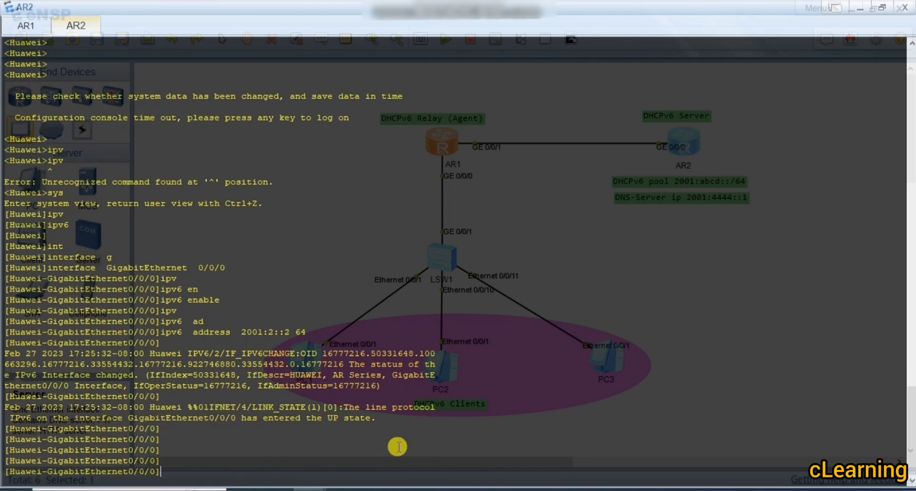
type("q")
key("Return")
key("Return")
key("Return")
key("Return")
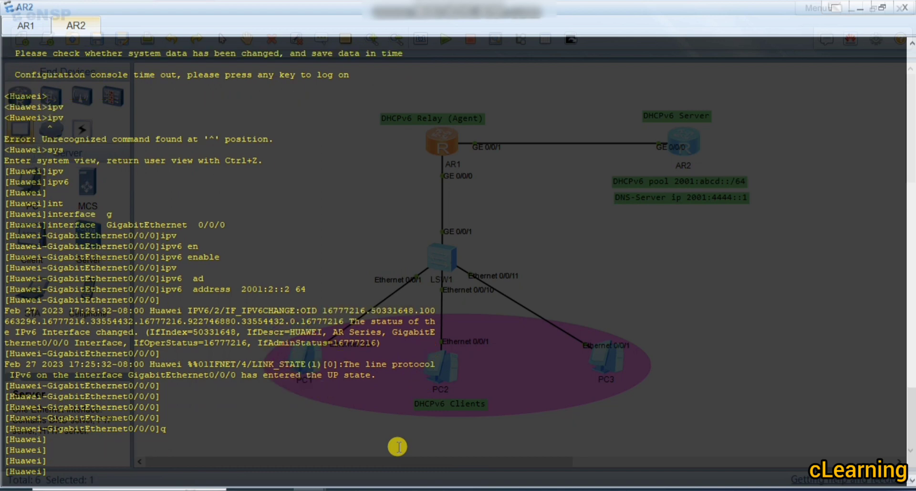
- Create OSPFv3 process 1 on AR2 and enter its configuration view
type("os")
key("Tab")
type("pfv")
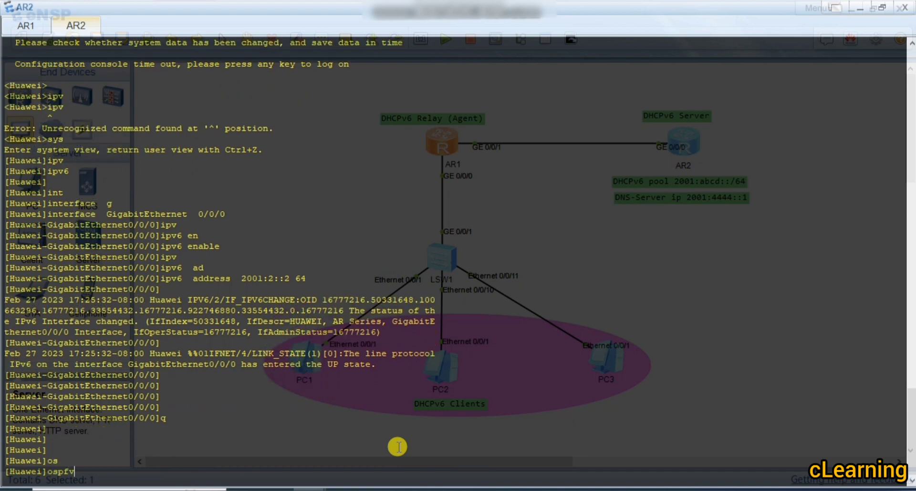
key("Tab")
type("3  1")
key("Return")
- Set AR2's OSPFv3 router ID to 2.2.2.2 and leave the OSPFv3 process view
type("rou")
key("Tab")
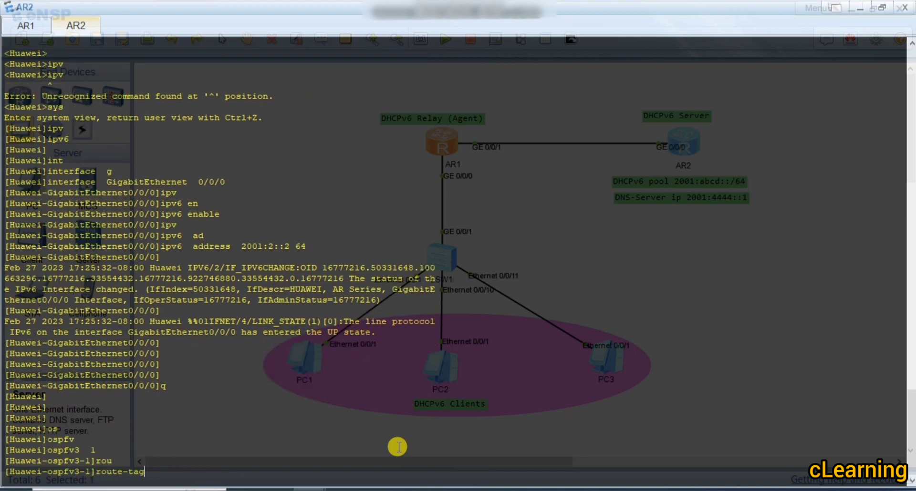
key("Tab")
type("2.2.2.2")
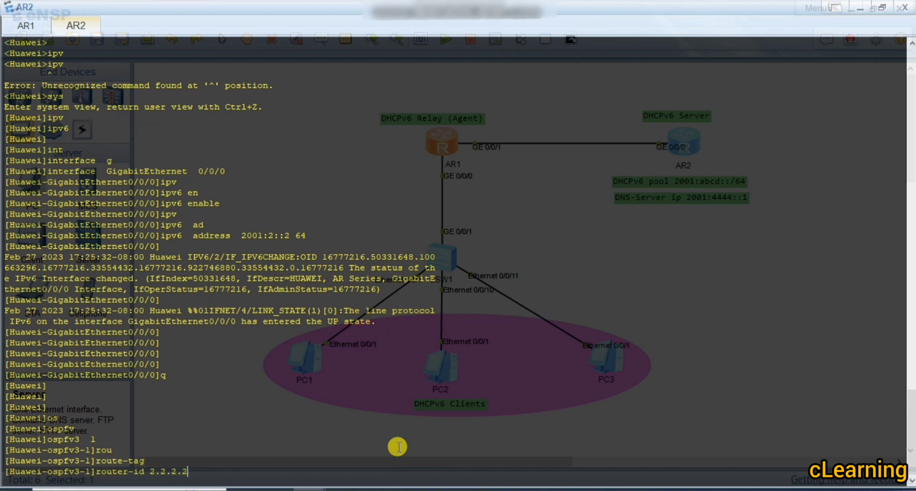
key("Return")
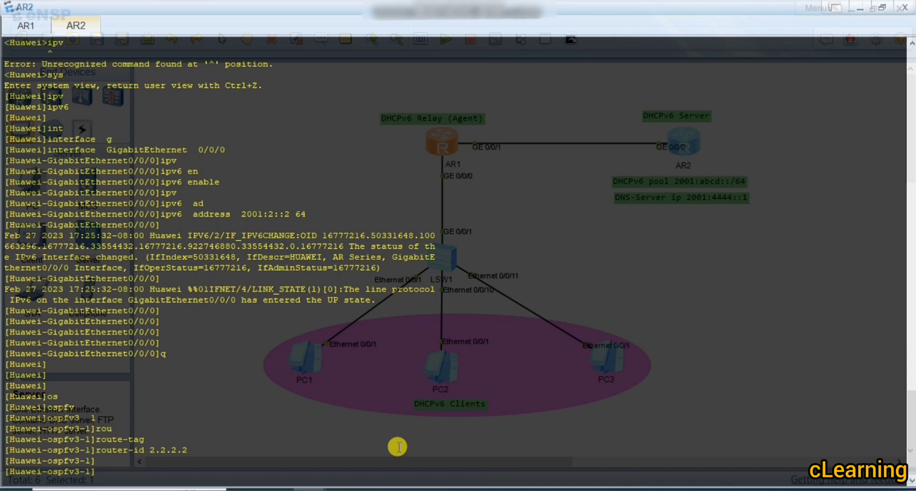
type("q")
key("Return")
- Enable OSPFv3 process 1 in area 0 on AR2's GigabitEthernet 0/0/0 interface
type("int")
key("Tab")
type("g")
key("Tab")
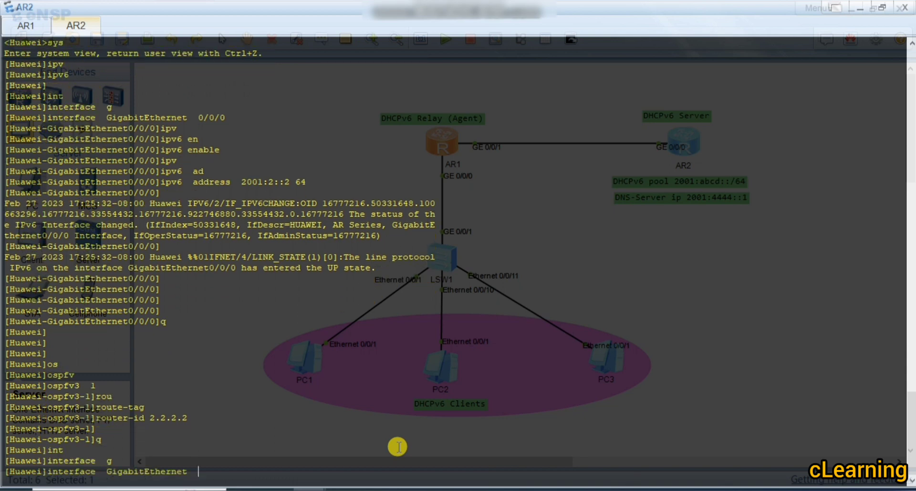
type("0/0/0")
key("Return")
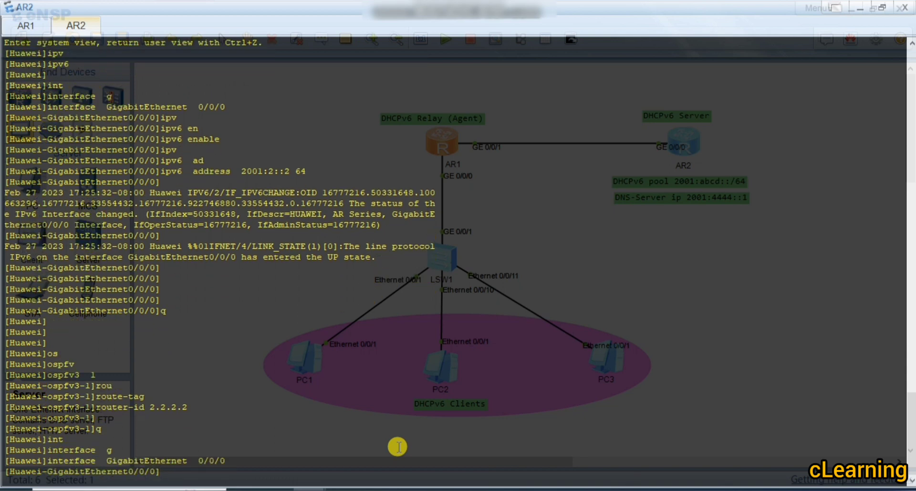
type("os")
key("Tab")
type("3")
key("Tab")
type("1 ")
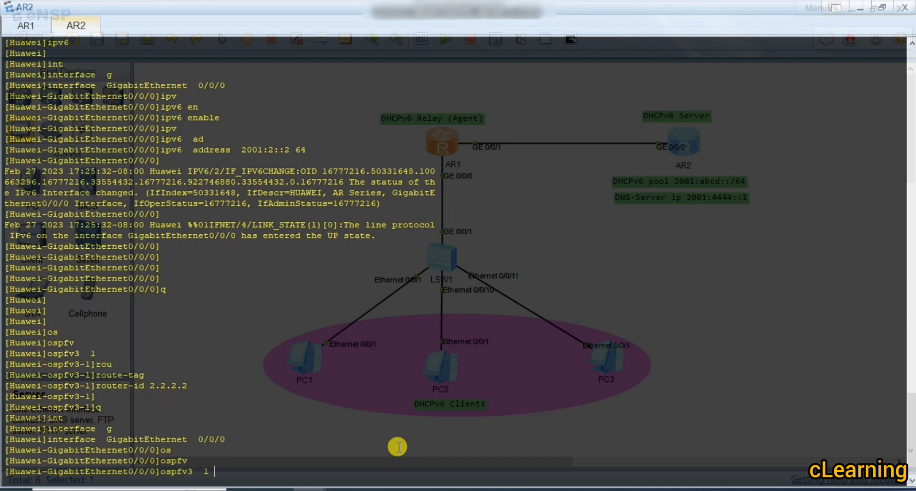
type("are")
key("Tab")
type("0")
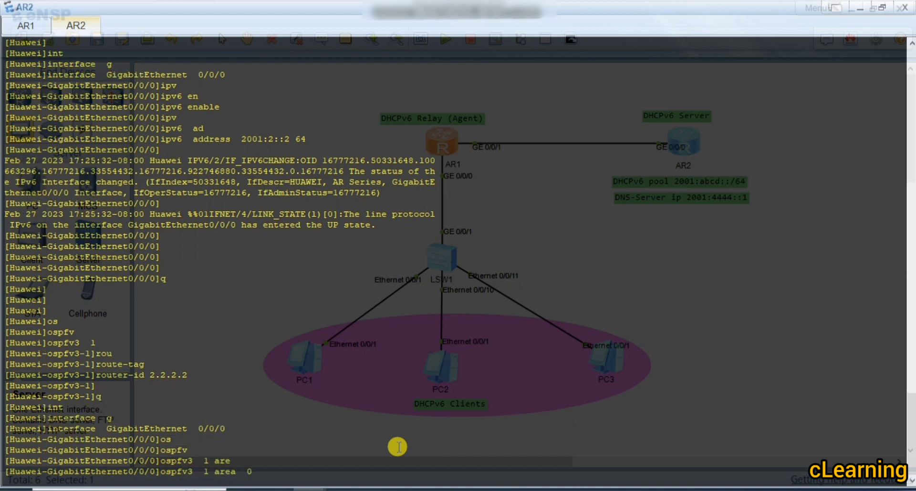
key("Return")
key("Return")
key("Return")
key("Return")
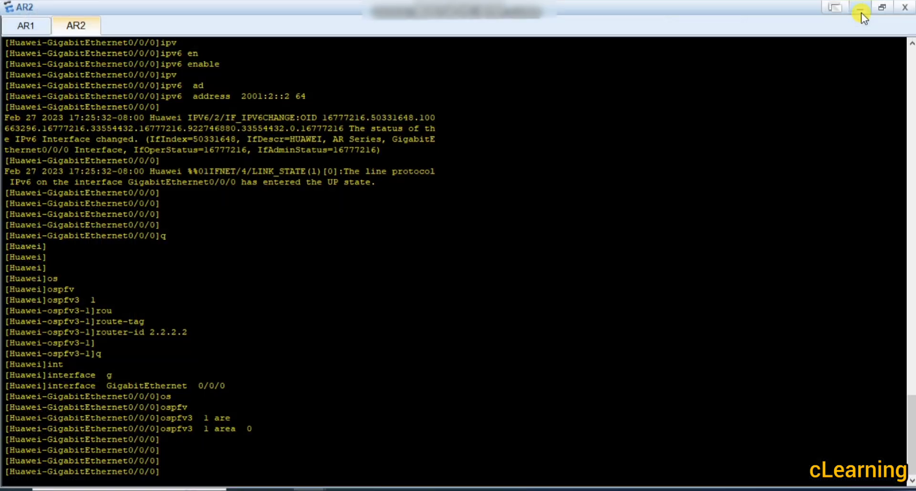
- View the topology, reopen AR2's console and return from the interface view to system view
left_click(859, 10)
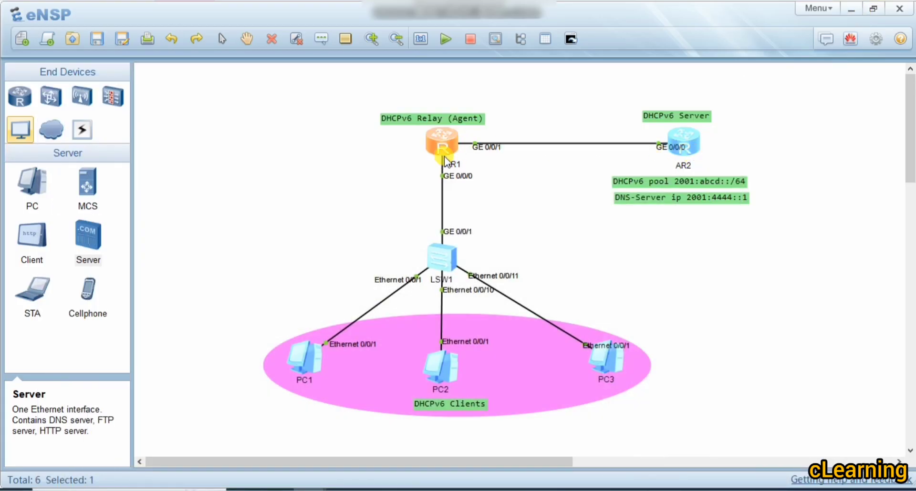
double_click(680, 135)
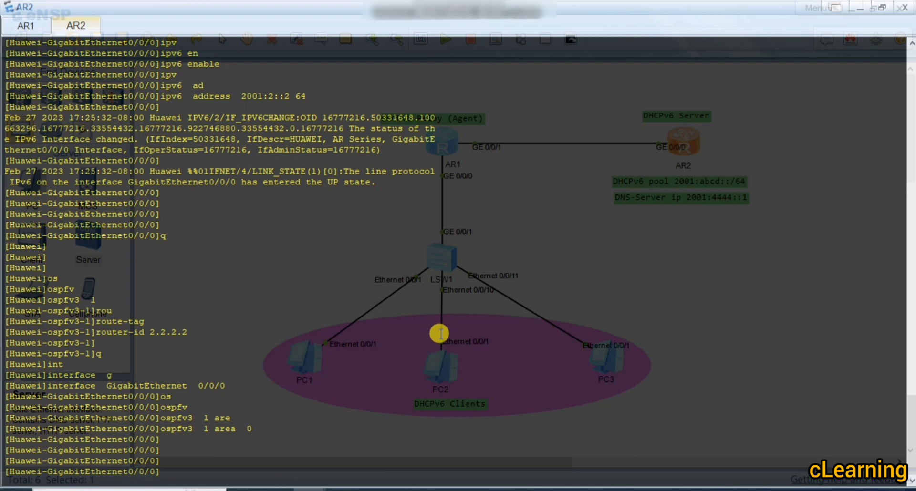
type("q")
key("Return")
key("Return")
- Test connectivity from AR2 to AR1 with an IPv6 ping to 2001:2::1
type("ping")
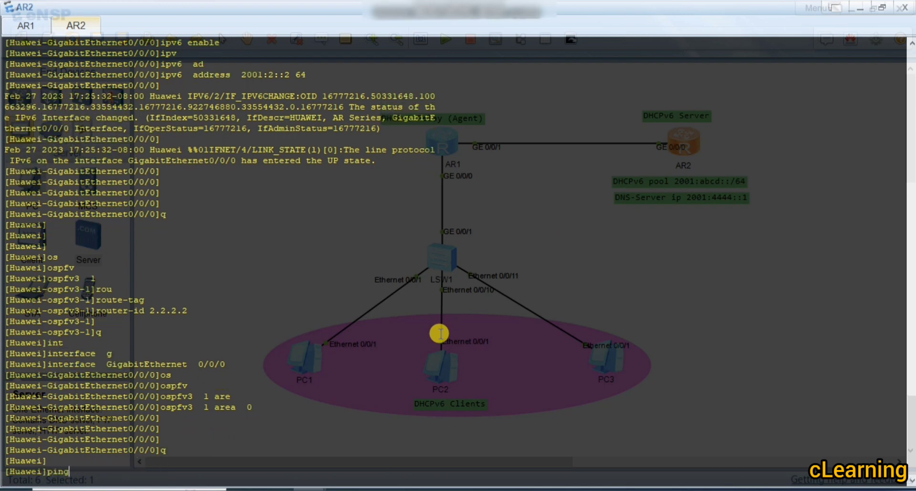
key("Tab")
type("iov")
key("Tab")
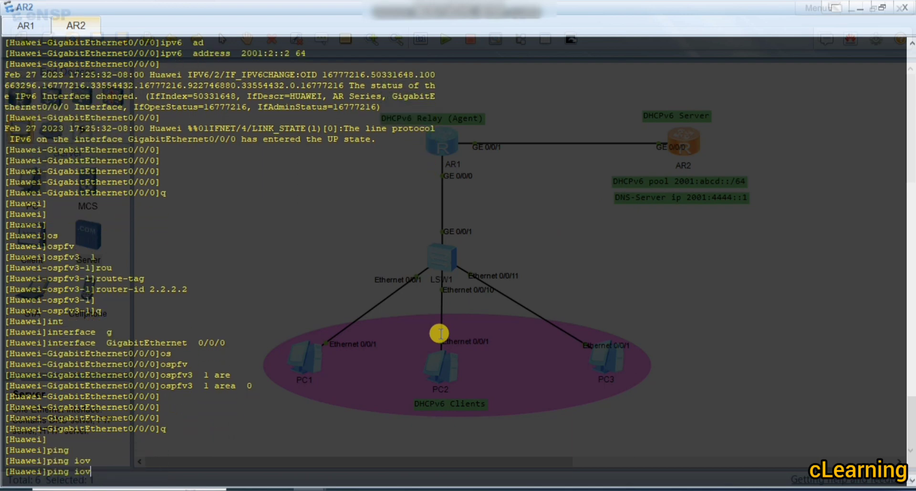
key("BackSpace")
key("BackSpace")
type("p")
key("Tab")
type("v")
key("Tab")
type("6 ")
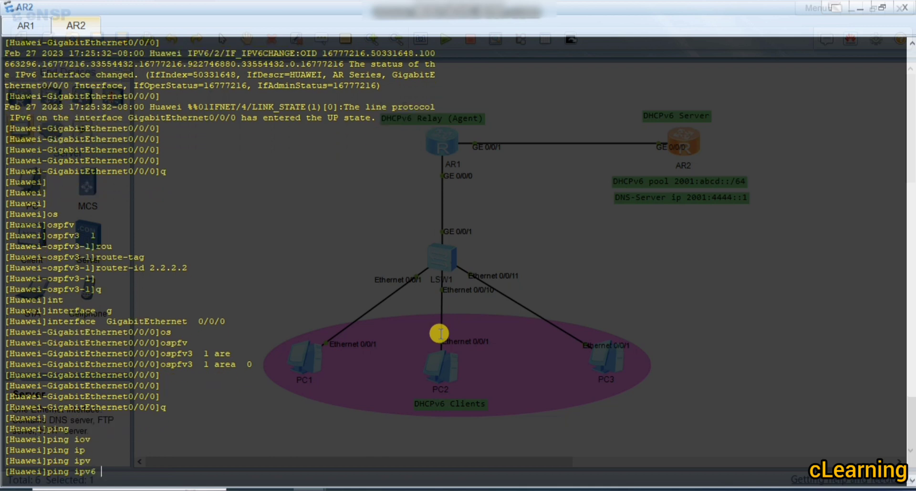
type("2001:2::1")
key("Return")
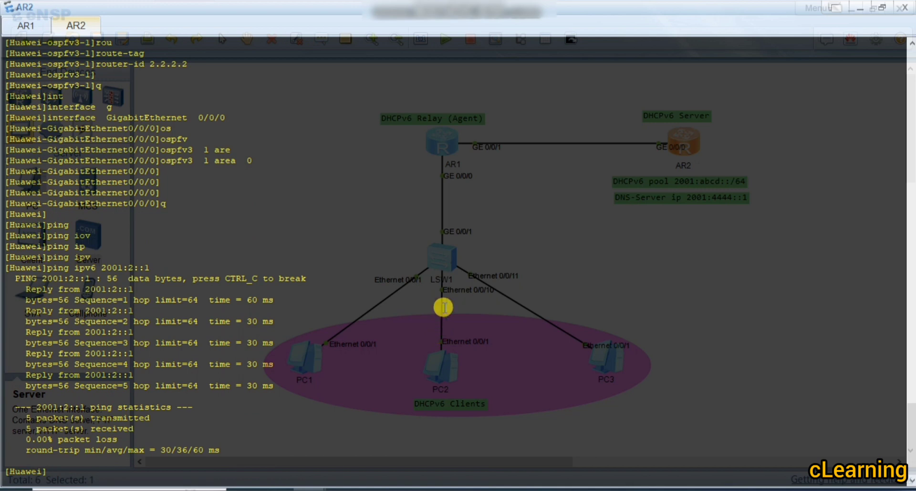
- Test OSPFv3 reachability from AR2 with an IPv6 ping to 2001:1::1
key("Up")
key("BackSpace")
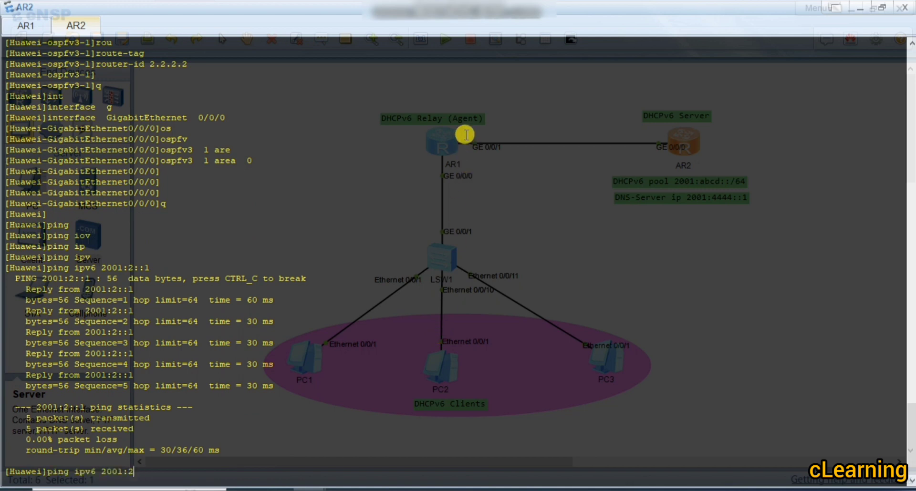
key("BackSpace")
key("BackSpace")
type(":11")
key("BackSpace")
type("::1")
key("Return")
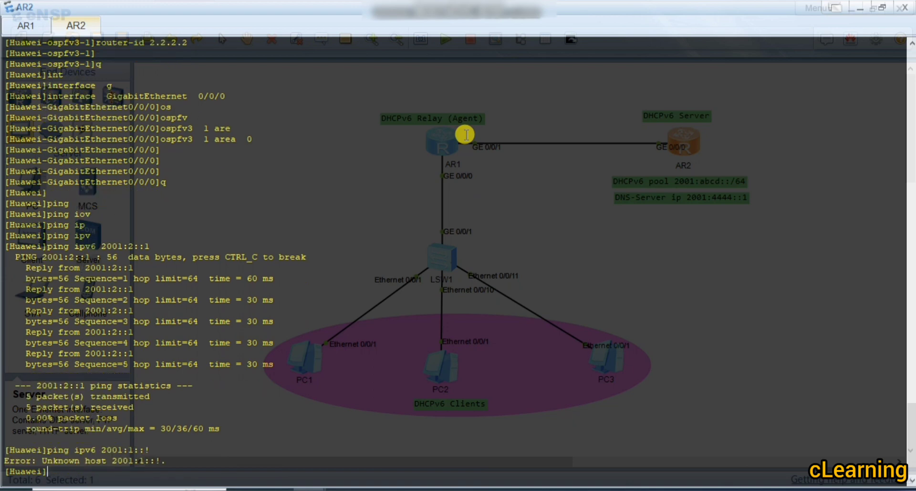
key("Up")
key("BackSpace")
type("1:1::1")
key("Return")
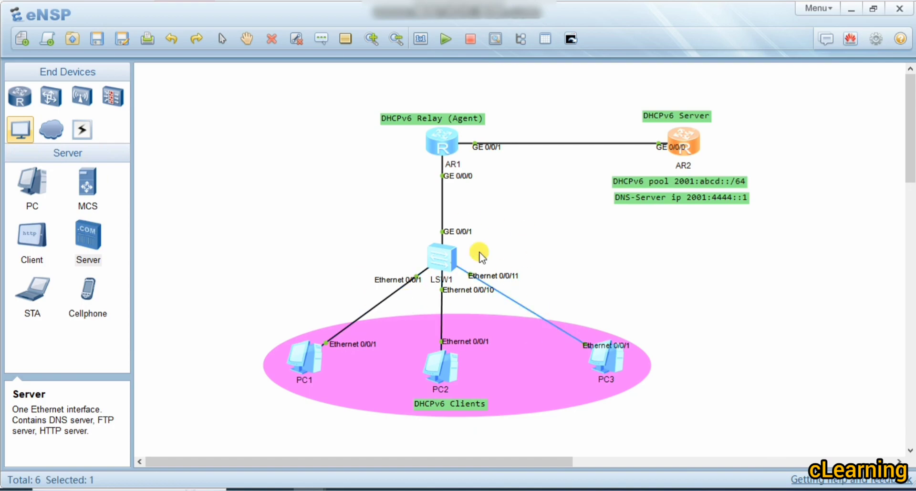
- Open AR1's console and display the current configuration of its GigabitEthernet 0/0/0 interface
double_click(441, 142)
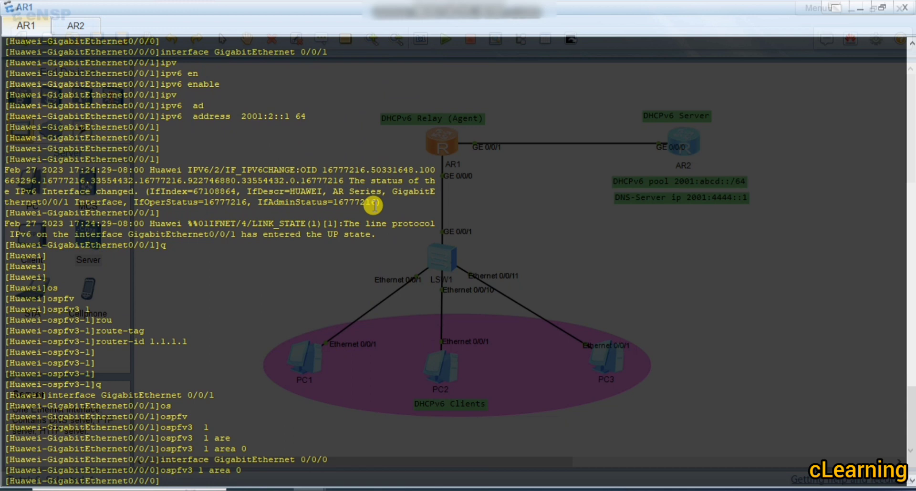
key("Return")
key("Return")
key("Return")
type("d")
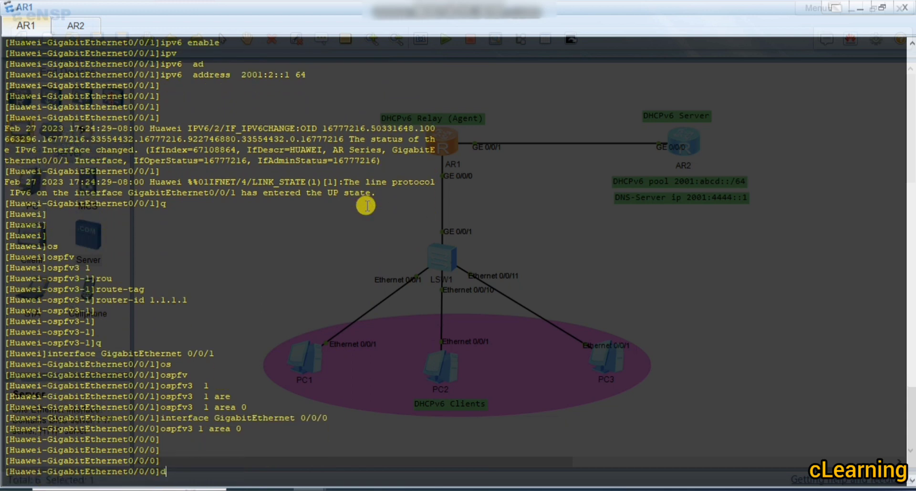
type("is")
key("Tab")
type("th")
key("Tab")
key("Return")
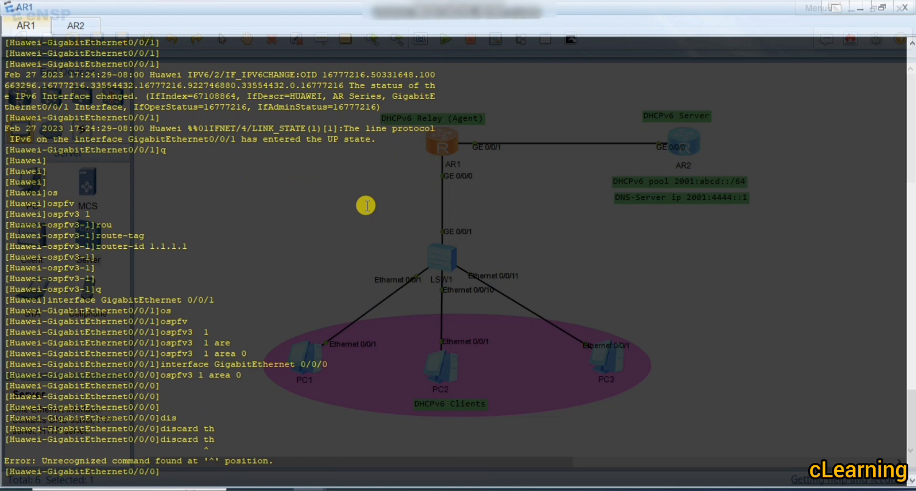
type("disp")
key("Tab")
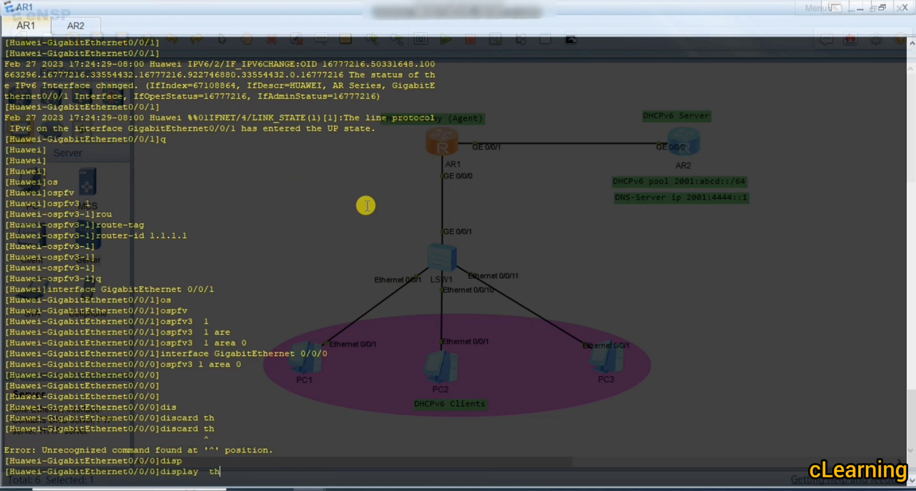
type("th")
key("Tab")
key("Return")
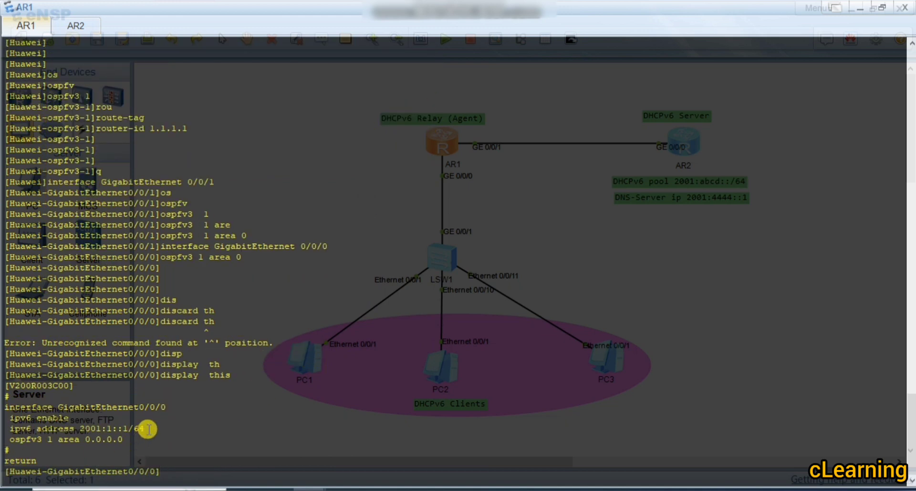
- Copy the IPv6 address line from AR1's interface configuration and return to the topology
left_click_drag(149, 430, 10, 429)
right_click(48, 432)
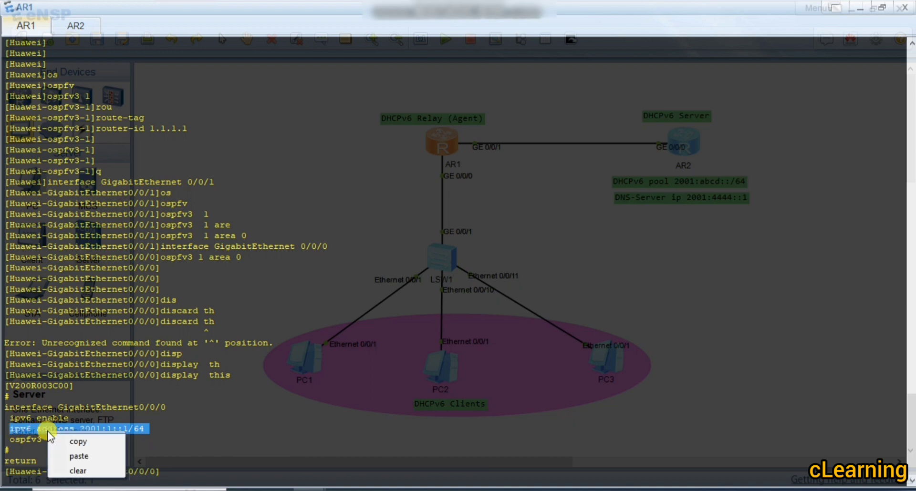
left_click(79, 441)
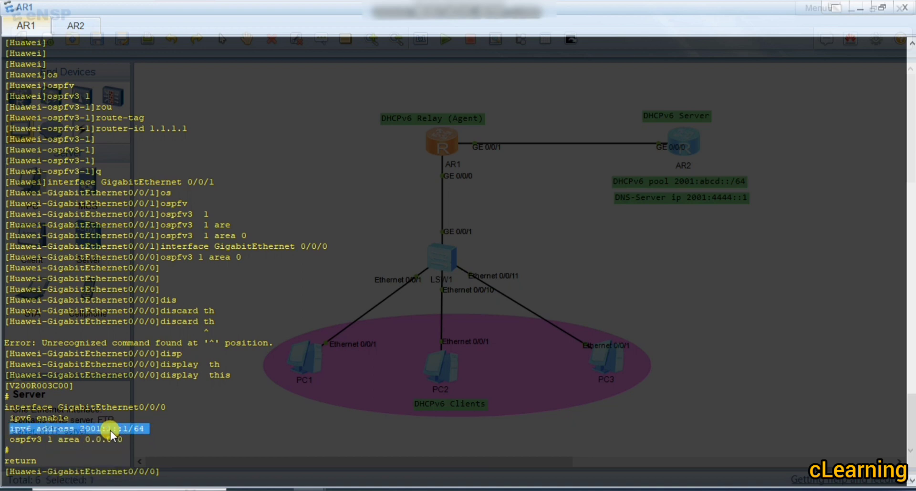
left_click(129, 433)
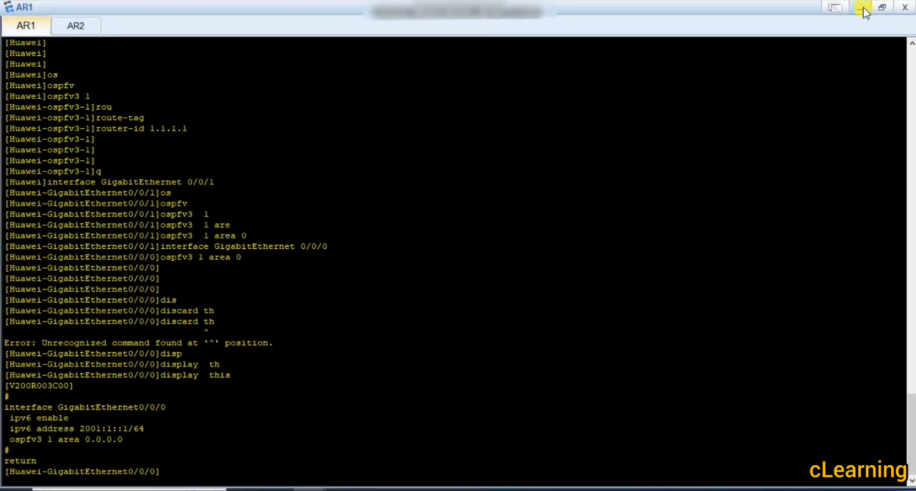
left_click(863, 9)
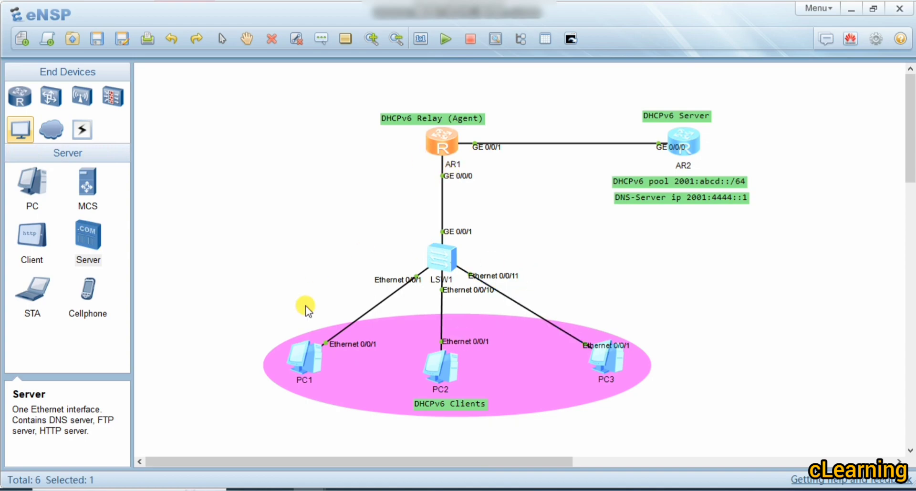
- Enable DHCP globally on AR2 and begin a dhcpv6 command in system view
double_click(684, 142)
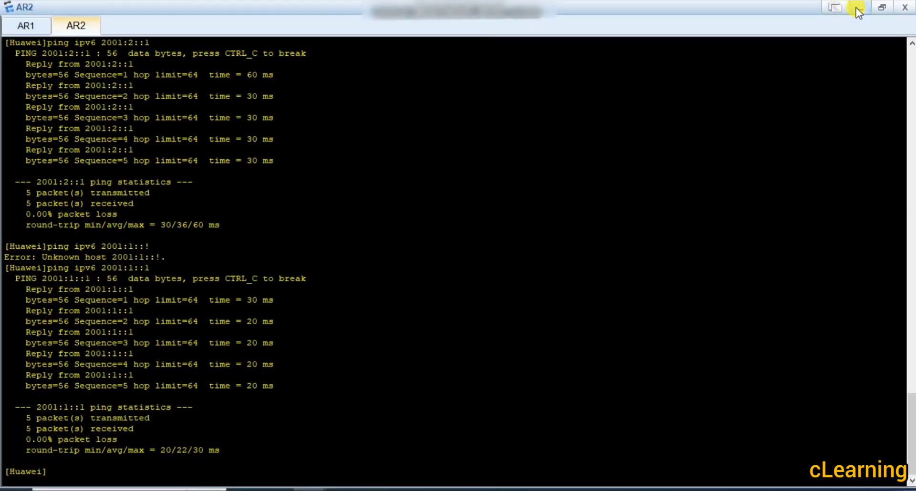
left_click(858, 8)
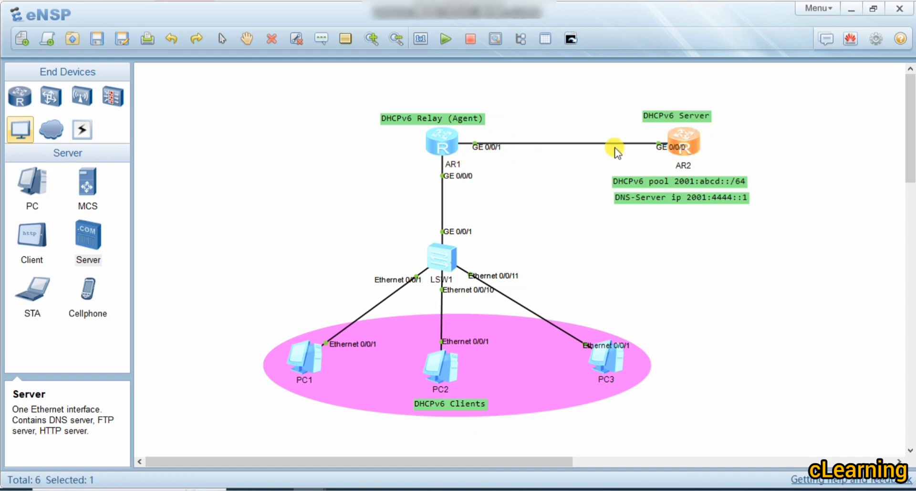
double_click(685, 145)
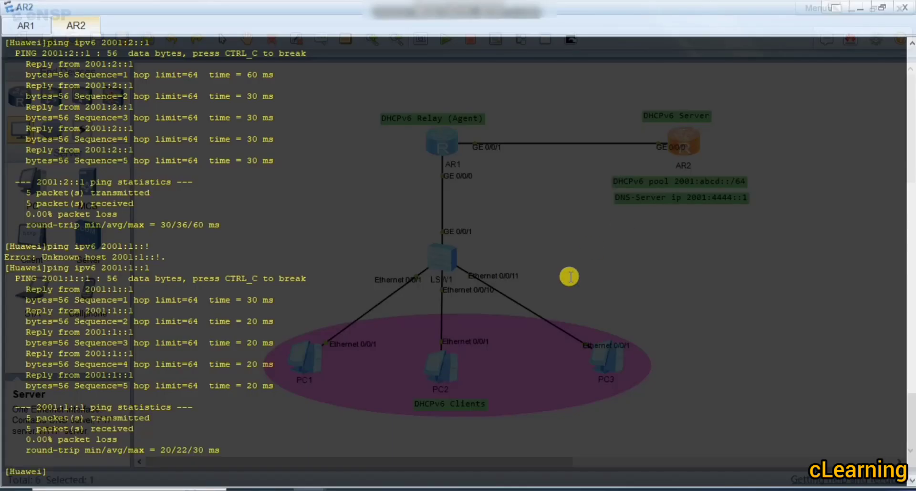
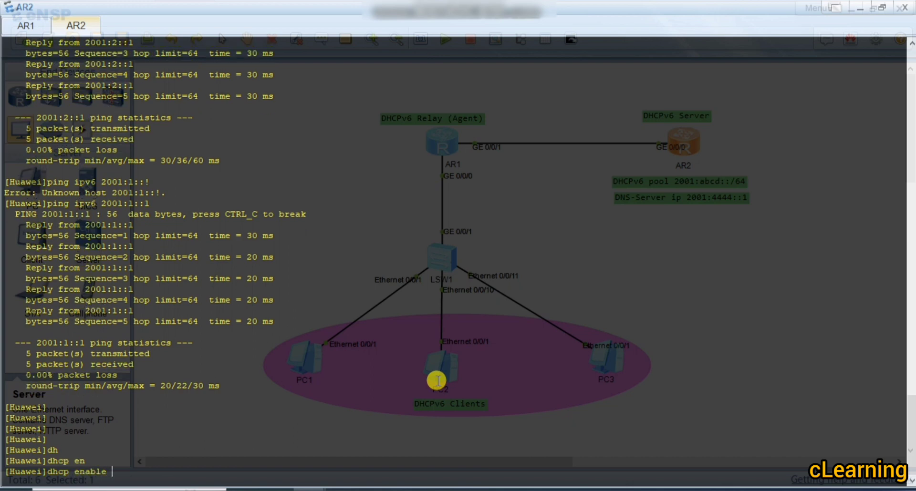
key("Return")
type("dh")
key("Tab")
type("v")
key("Tab")
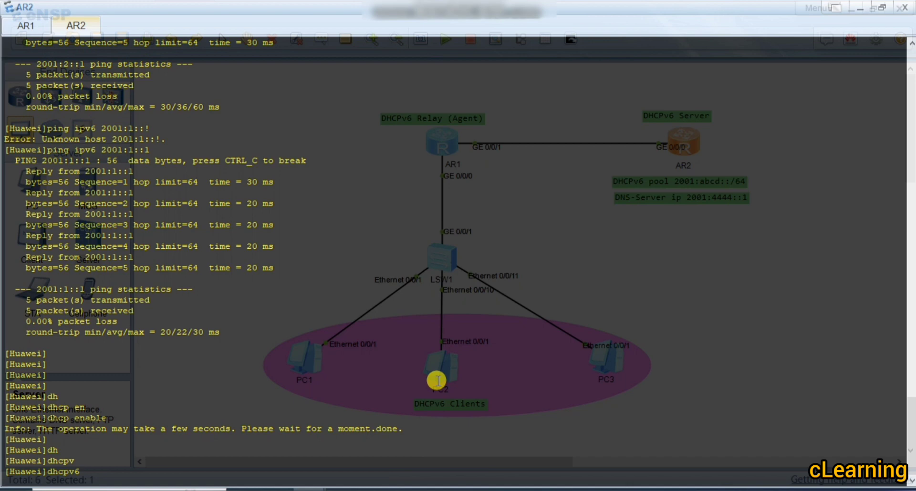
type("se")
key("Tab")
type("po")
key("Tab")
key("BackSpace")
key("BackSpace")
key("BackSpace")
key("BackSpace")
key("BackSpace")
key("BackSpace")
key("BackSpace")
key("BackSpace")
key("BackSpace")
- List the available dhcpv6 options on AR2 and create a DHCPv6 pool named pool1
type("?")
type("po")
key("Tab")
type("pool")
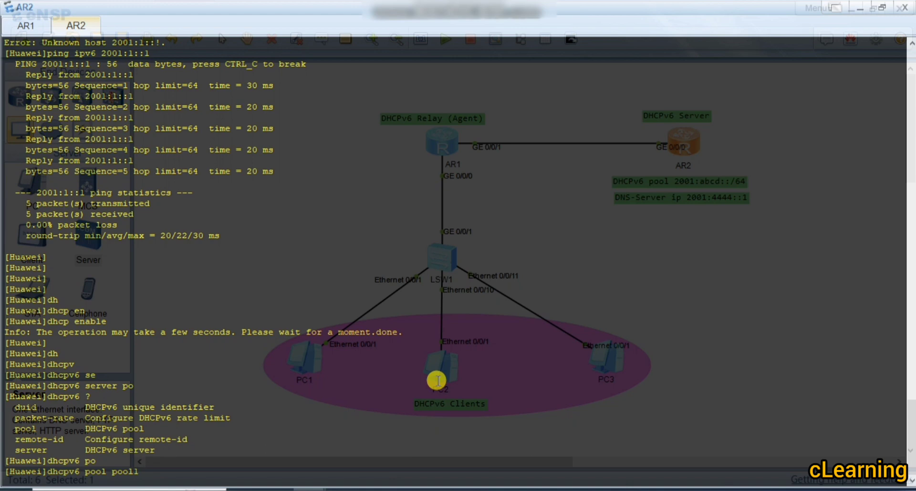
type("1")
key("Return")
- Set the address prefix of AR2's DHCPv6 pool pool1 to 2001:1::/64
type("ad")
key("Tab")
type("pr")
key("Tab")
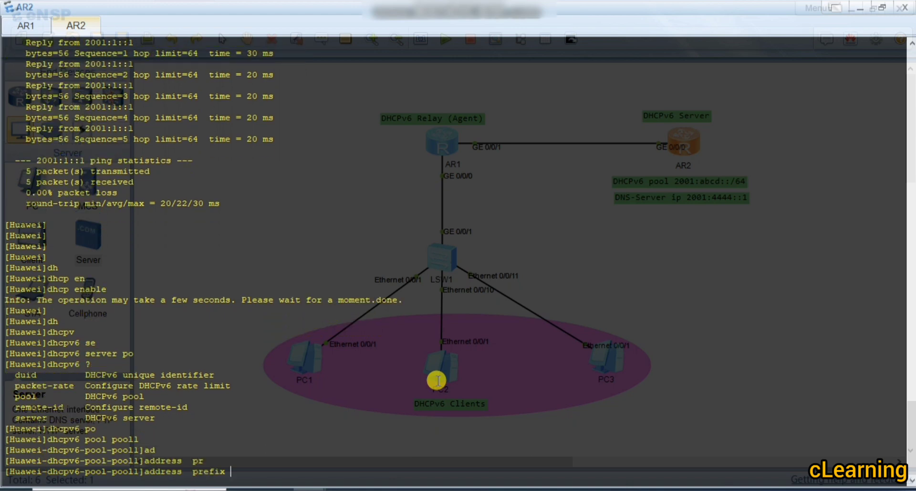
type("2001:1::/64")
key("Return")
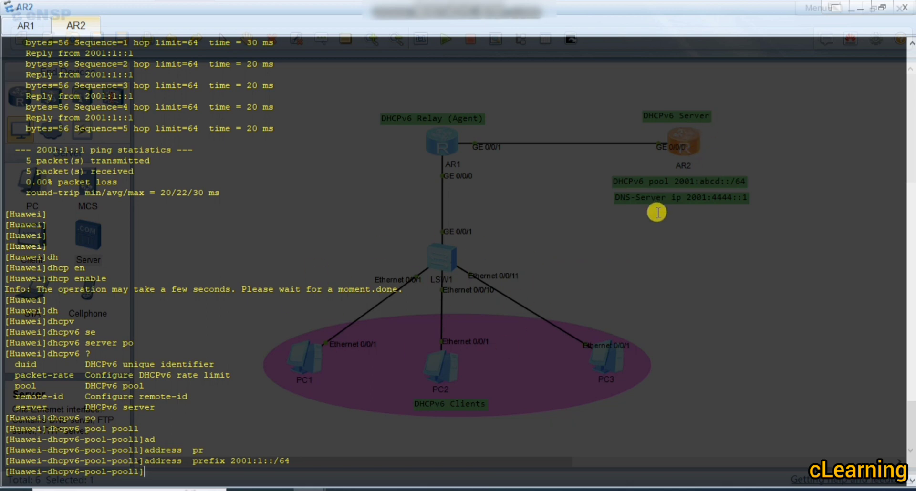
- Set the DNS server of AR2's DHCPv6 pool pool1 to 2001:4444::1
type("dn")
key("Tab")
key("Tab")
type("200")
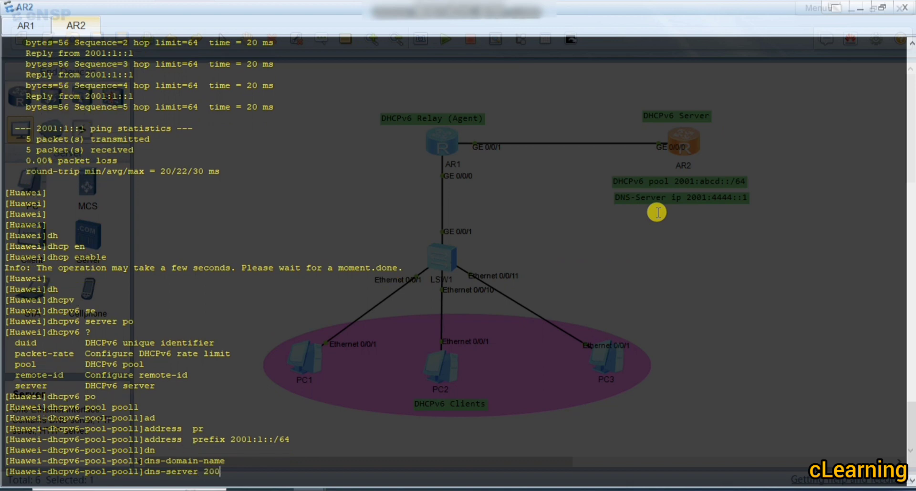
type("1:")
key("BackSpace")
type(":4444::1")
- Return to the topology and change the pool label below AR2 to "DHCPv6 pool 2001:1::/64"
left_click(859, 8)
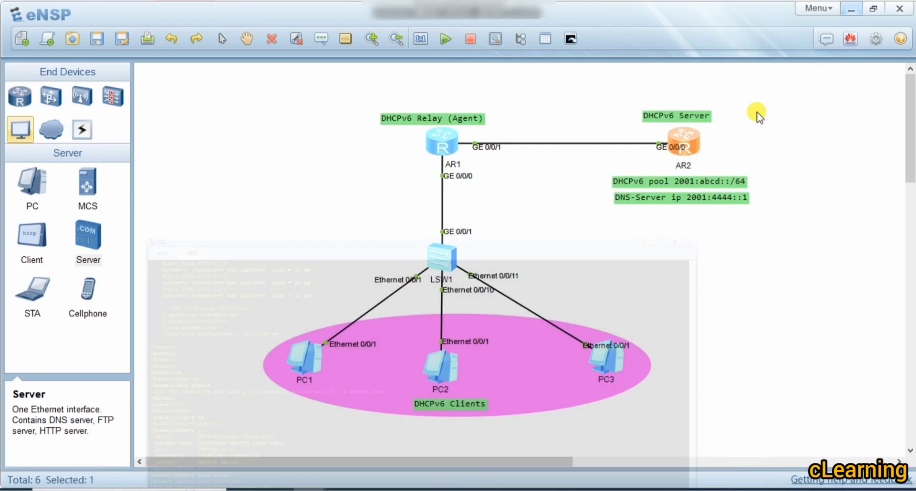
double_click(687, 182)
left_click(713, 182)
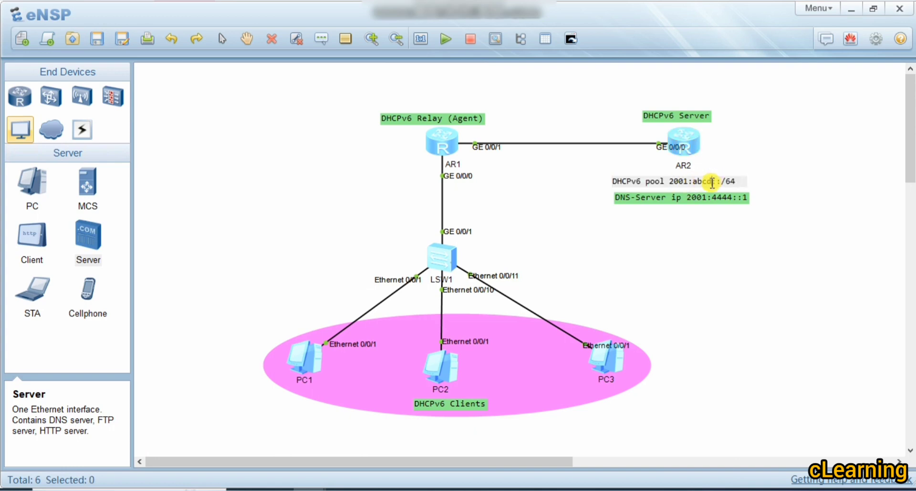
key("BackSpace")
key("BackSpace")
key("BackSpace")
key("BackSpace")
type("1")
left_click(728, 246)
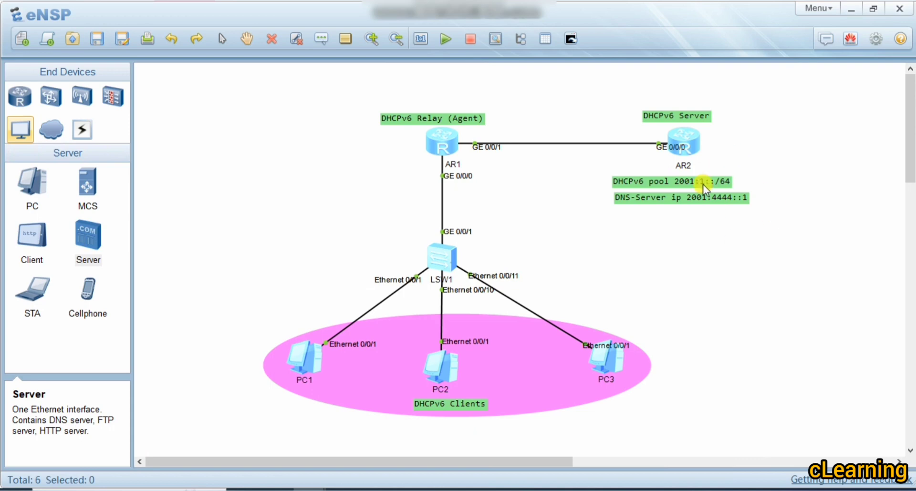
- Reopen AR2's console and review the address prefix entered for pool1
double_click(687, 143)
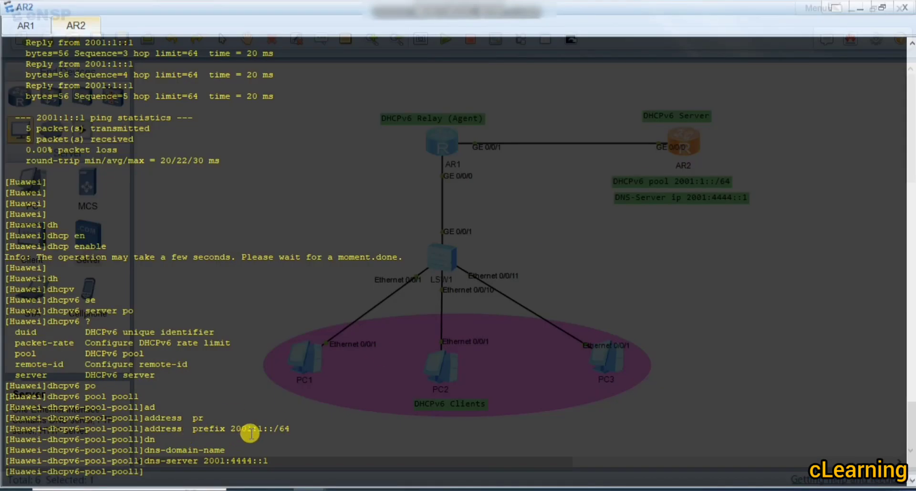
left_click_drag(289, 428, 258, 429)
left_click_drag(184, 429, 183, 428)
left_click(318, 475)
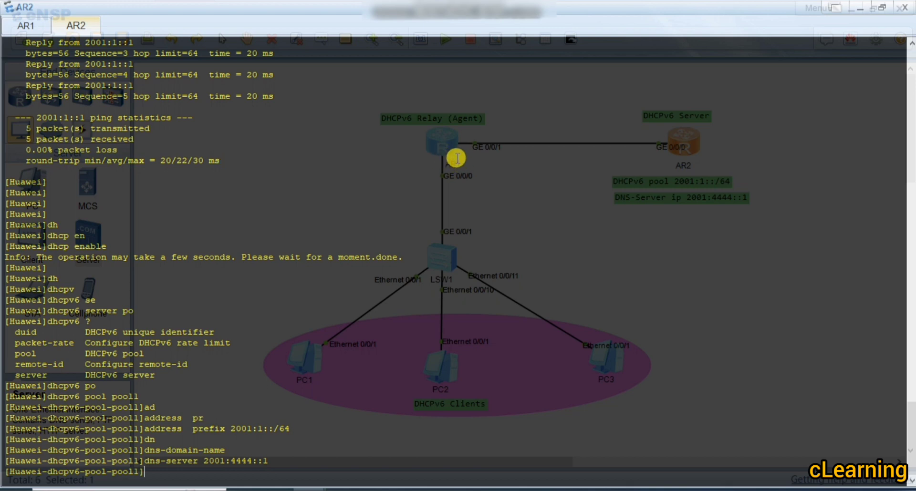
- Exclude address 2001:1::1 from AR2's DHCPv6 pool pool1, leave the pool view and return to the topology
left_click_drag(192, 428, 272, 432)
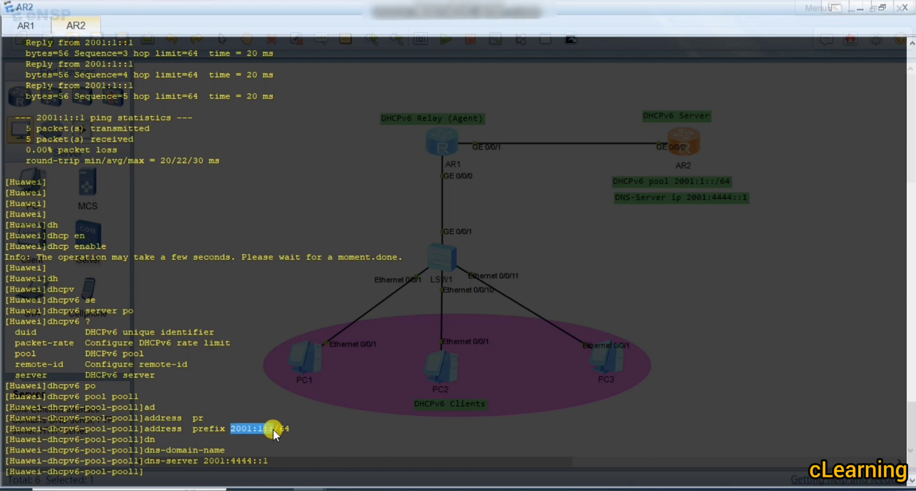
left_click(324, 475)
key("Return")
key("Return")
key("Return")
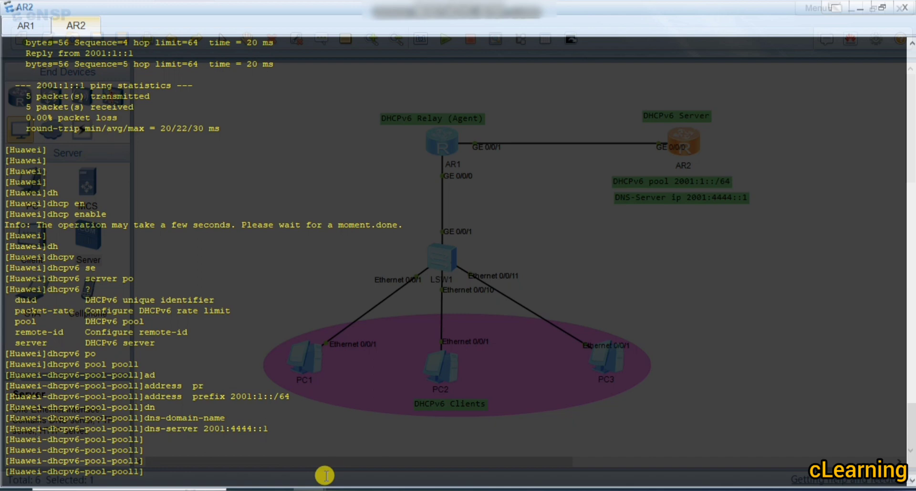
type("ex")
key("Tab")
right_click(325, 476)
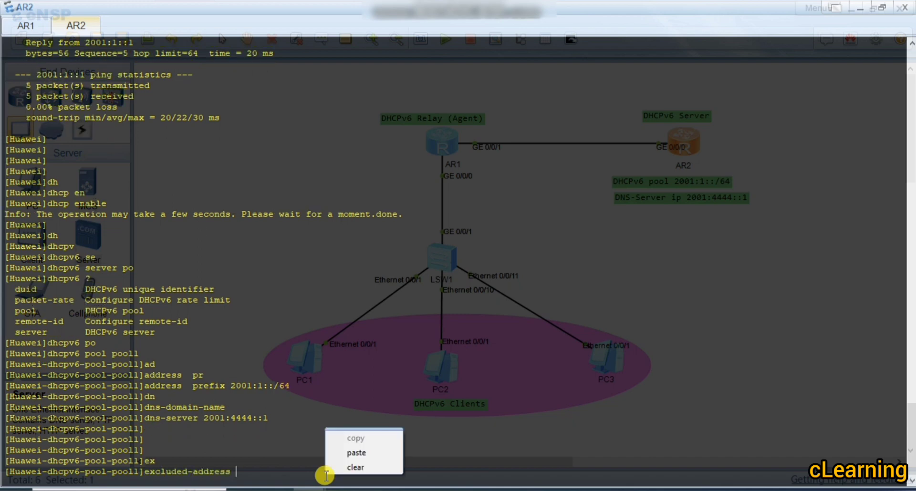
left_click(365, 454)
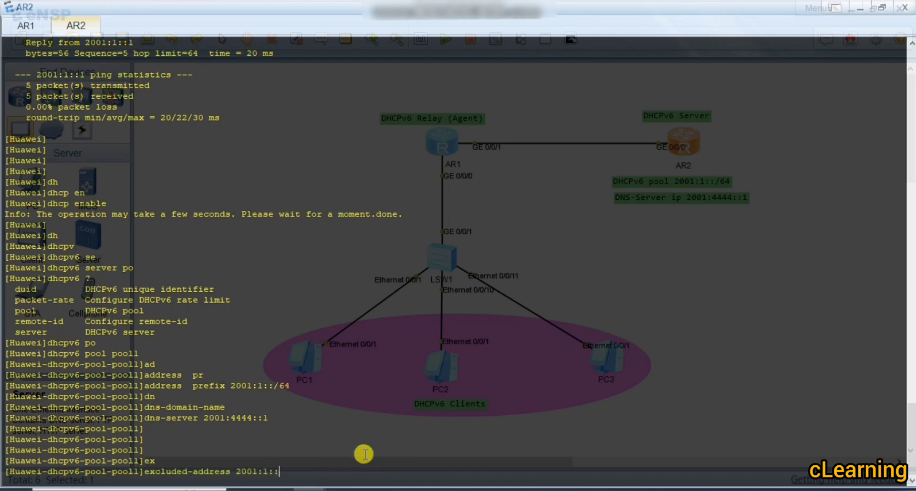
type("1")
key("Return")
key("Return")
key("Return")
key("Return")
key("Return")
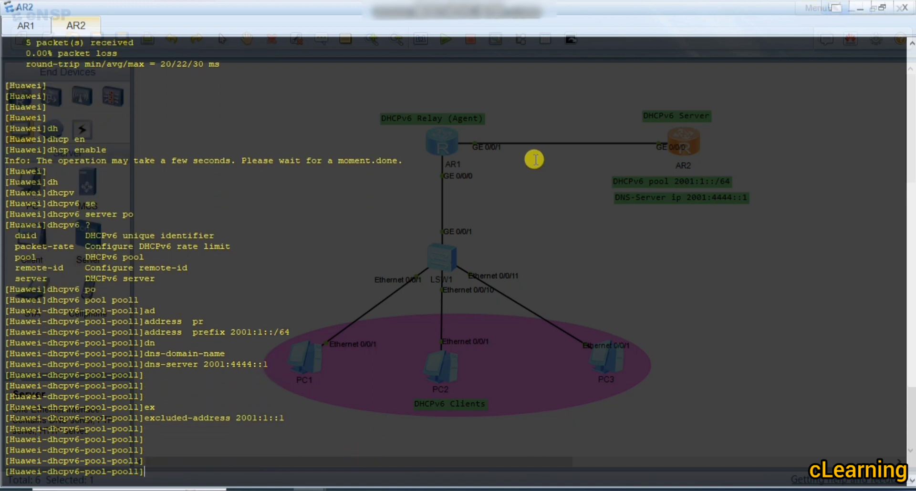
type("q")
key("Return")
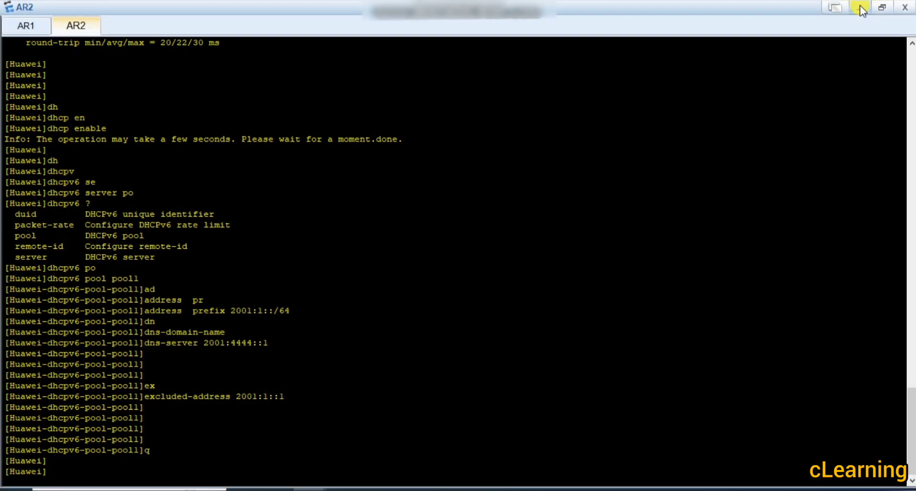
left_click(859, 9)
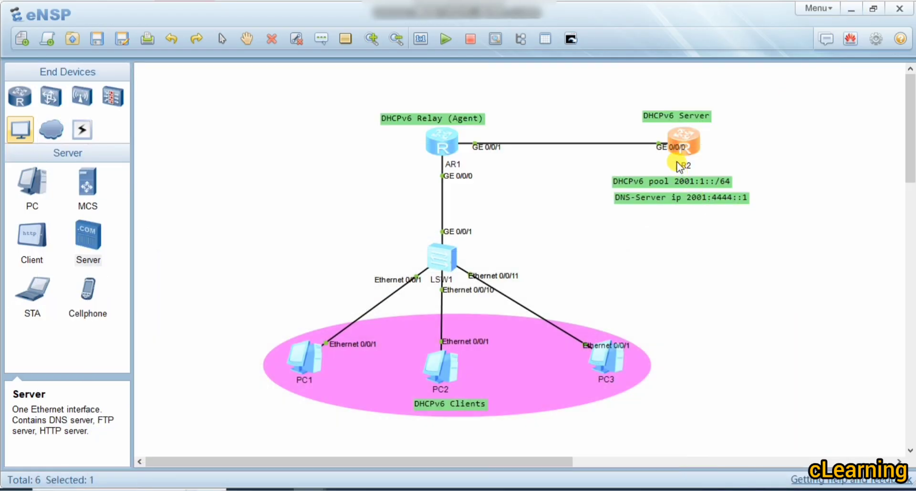
- Reopen AR2's console and enter the GigabitEthernet 0/0/0 interface view
double_click(688, 137)
type("ip")
key("BackSpace")
key("BackSpace")
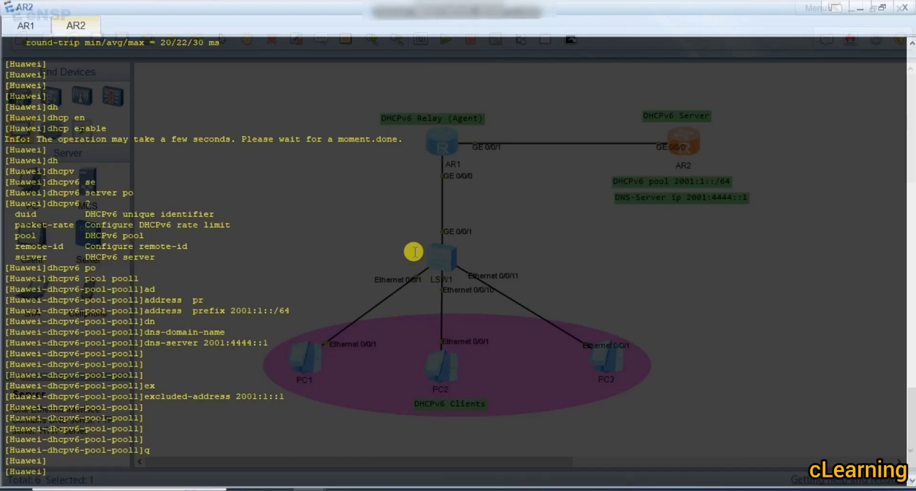
type("int")
key("Tab")
type("g")
key("Tab")
type("0/0/0")
key("Return")
- Enable the DHCPv6 server with pool1 on AR2's GigabitEthernet 0/0/0, checking the command's parameter help
type("dh")
key("Tab")
type("v")
key("Tab")
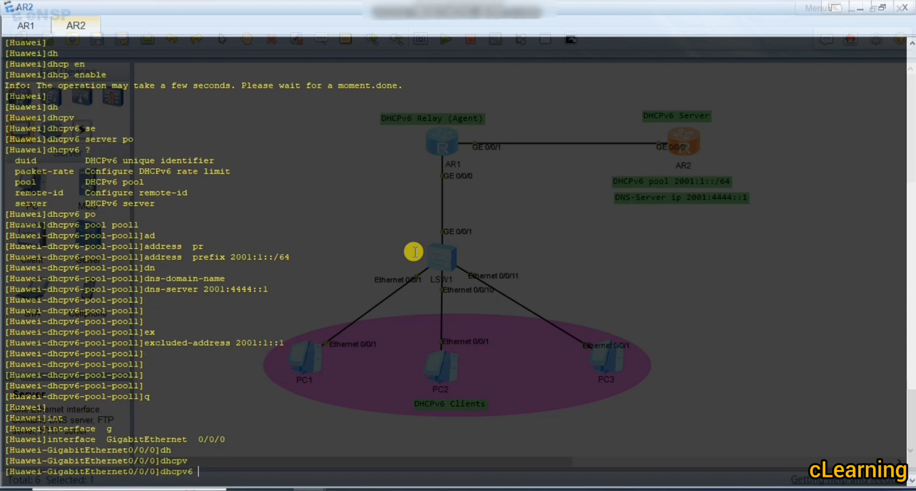
type("se")
key("Tab")
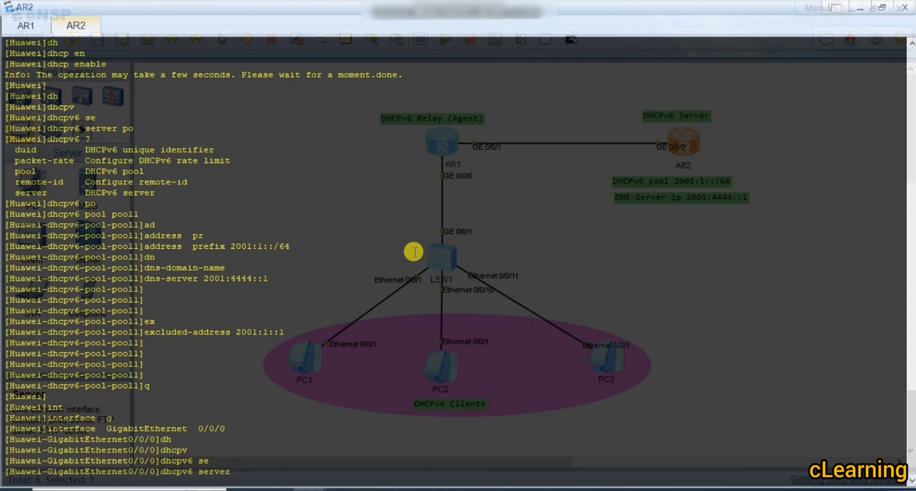
type("?")
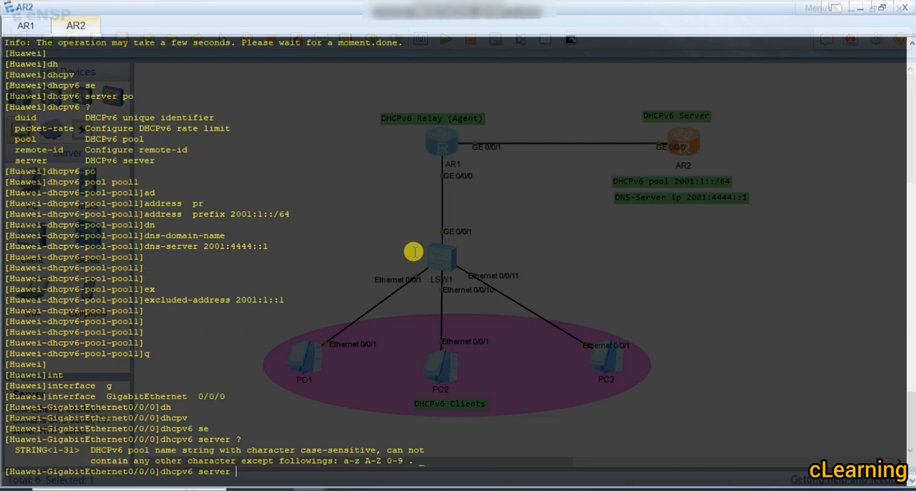
type("pool1")
key("Return")
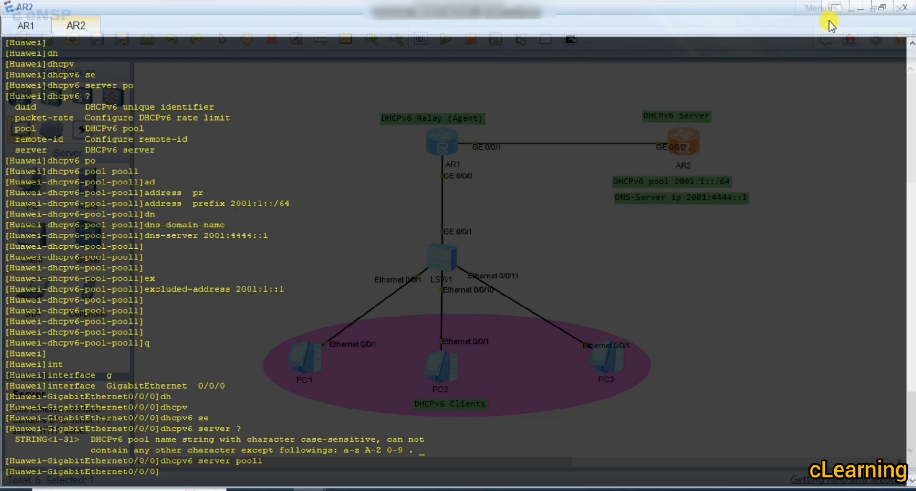
- Return to the topology, open PC1's command line and check its IP configuration with ipconfig
left_click(859, 7)
double_click(293, 360)
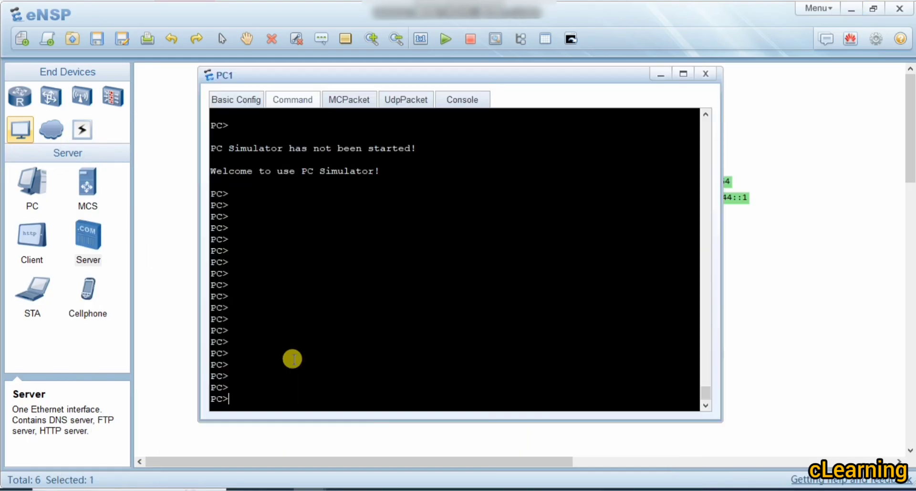
type("ipsonfig")
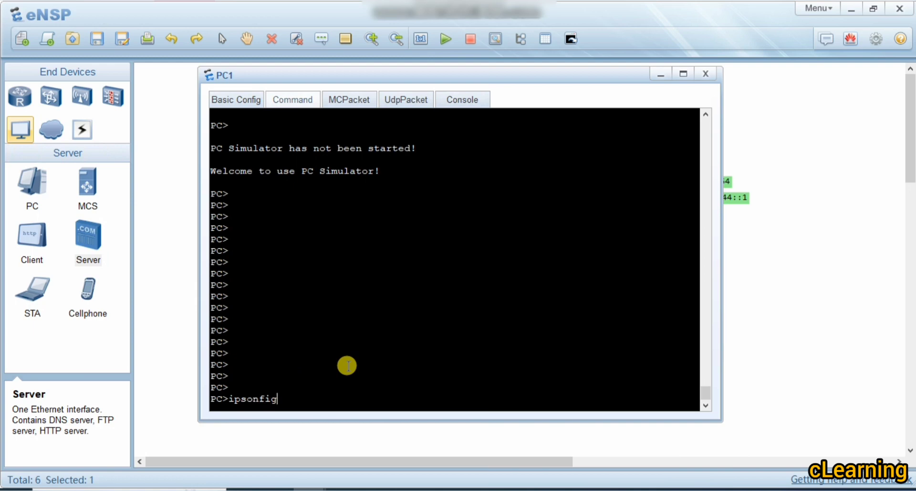
key("Return")
key("Up")
key("BackSpace")
key("BackSpace")
key("BackSpace")
key("BackSpace")
key("BackSpace")
key("BackSpace")
type("con")
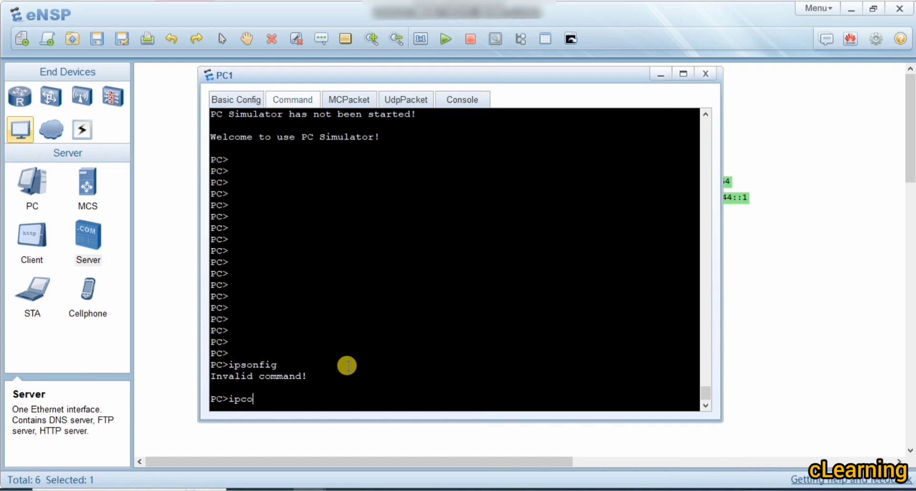
type("fig")
key("Return")
left_click_drag(437, 307, 405, 307)
left_click(808, 286)
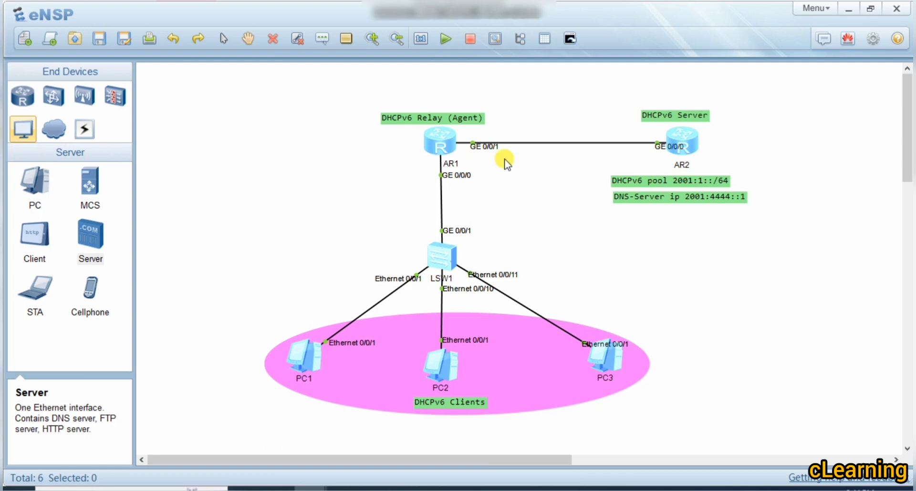
- Open AR1's console and enable DHCP globally from the system view
double_click(453, 150)
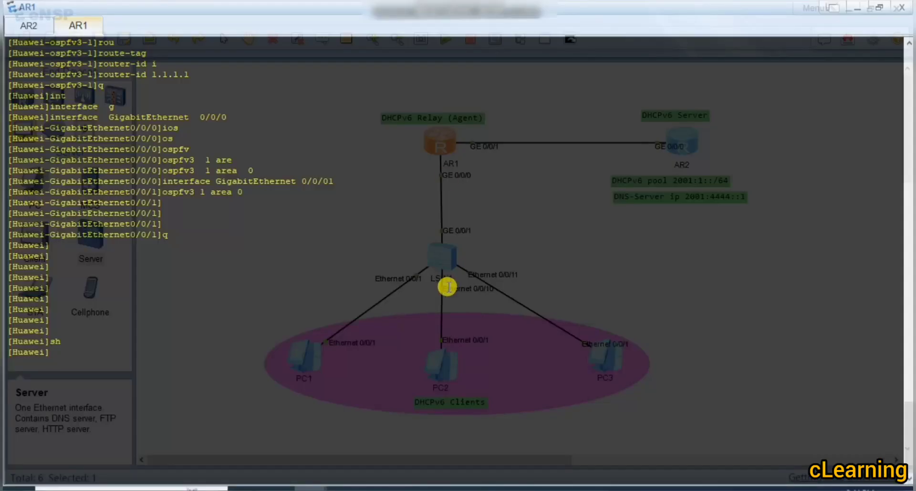
key("Return")
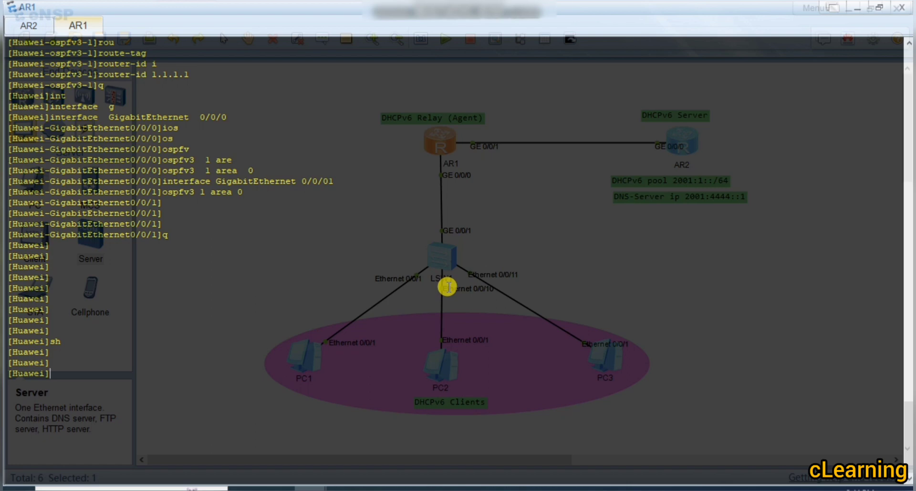
type("dh")
key("Tab")
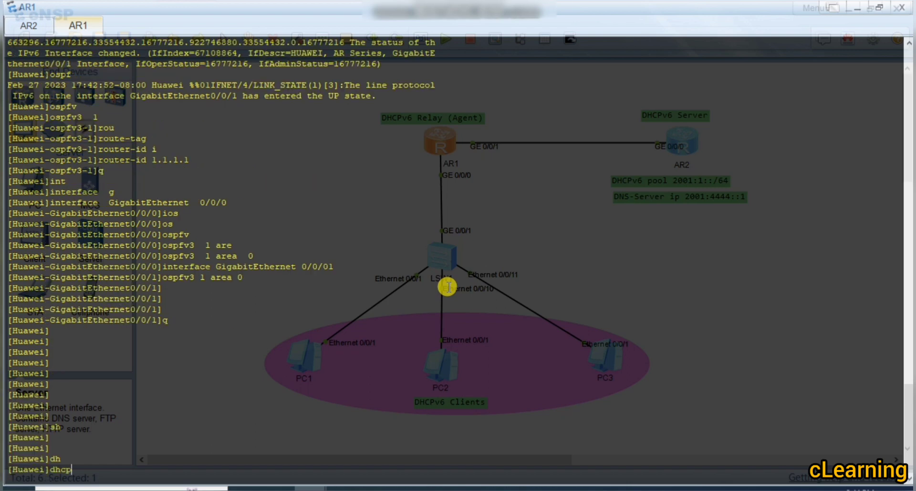
type("en")
key("Tab")
key("Return")
key("Return")
key("Return")
key("Return")
key("Return")
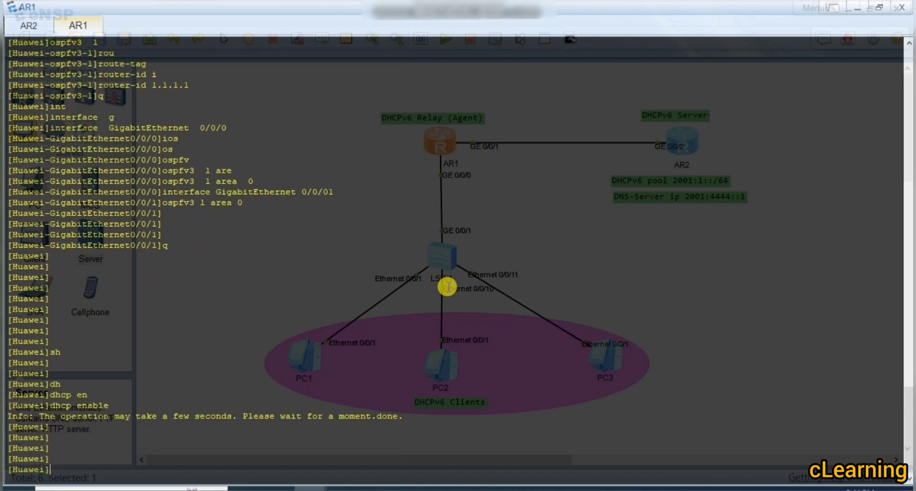
- Enter the GigabitEthernet 0/0/0 interface view on AR1
type("int")
key("Tab")
type("g")
key("Tab")
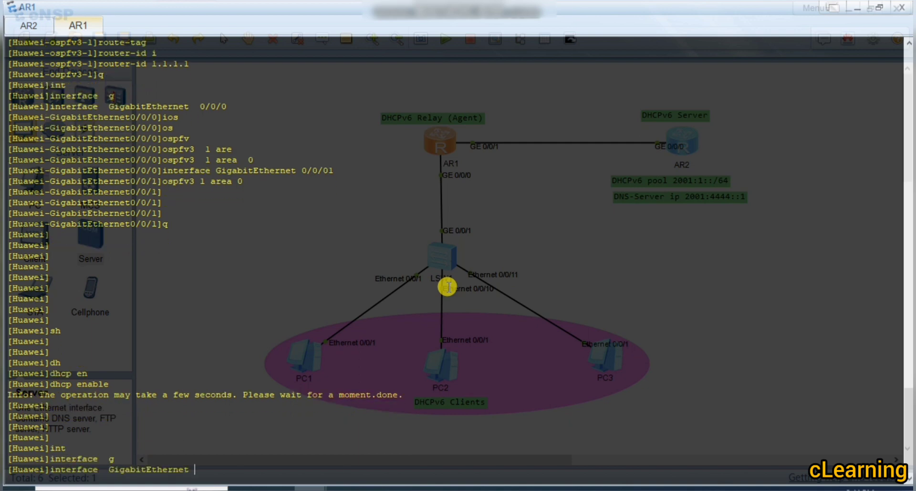
type("0/0/0")
key("Return")
- Try the dhcp relay command on AR1's GigabitEthernet 0/0/0 and list the options of the dhcpv6 command instead
type("dh")
key("Tab")
type("re")
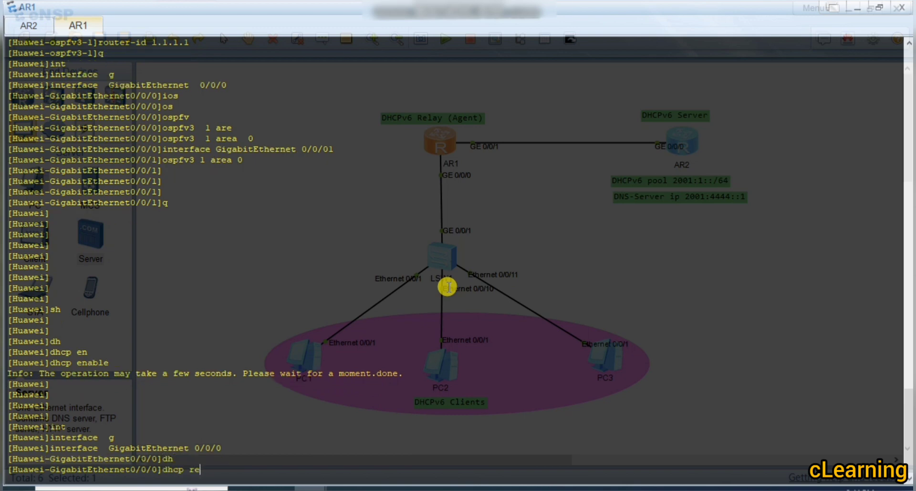
key("Tab")
key("BackSpace")
key("BackSpace")
key("BackSpace")
key("BackSpace")
key("BackSpace")
key("BackSpace")
key("Tab")
type("v")
key("Tab")
type("?")
- Enter the dhcpv6 relay destination command on AR1's GigabitEthernet 0/0/0, checking the help for its parameters
type("re")
key("Tab")
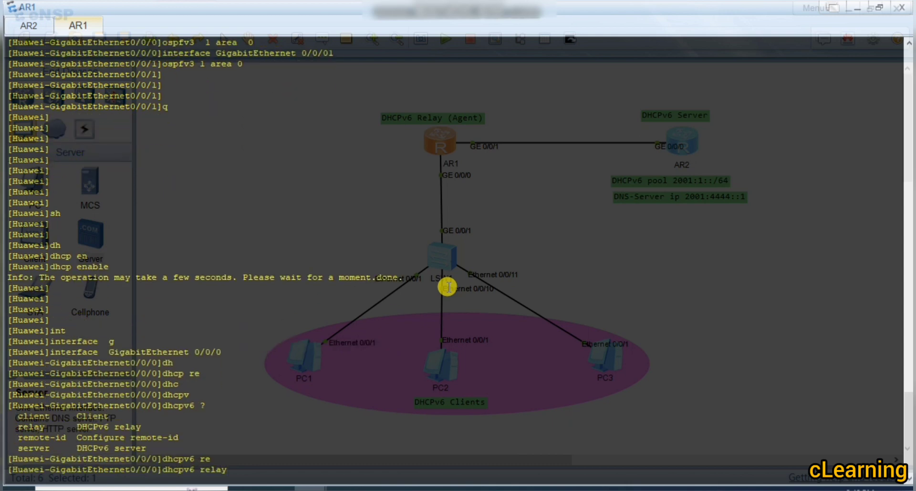
type("?")
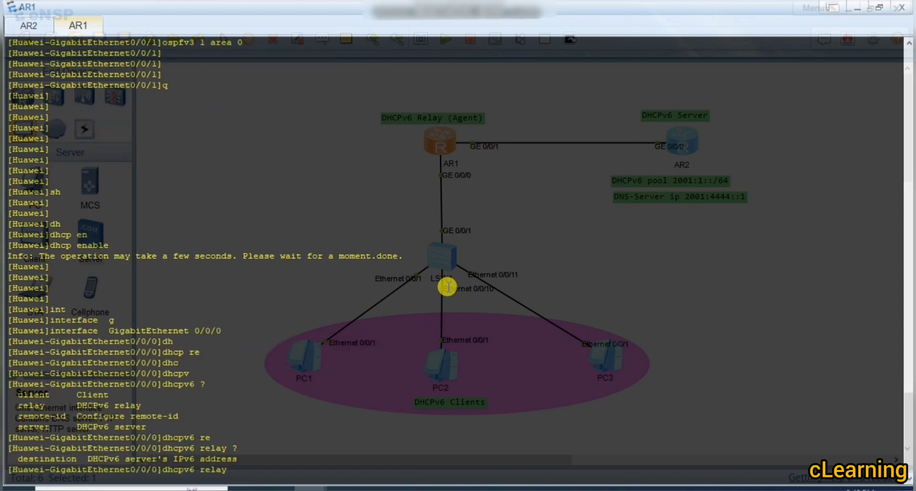
type("de")
key("Tab")
type("?")
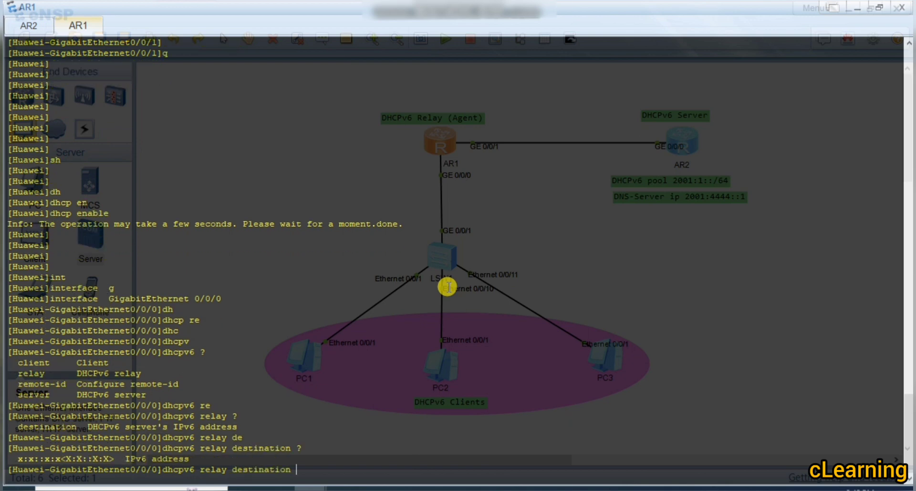
- Check the server side in the topology and complete AR1's DHCPv6 relay destination with the address 2001:2::2
left_click(863, 11)
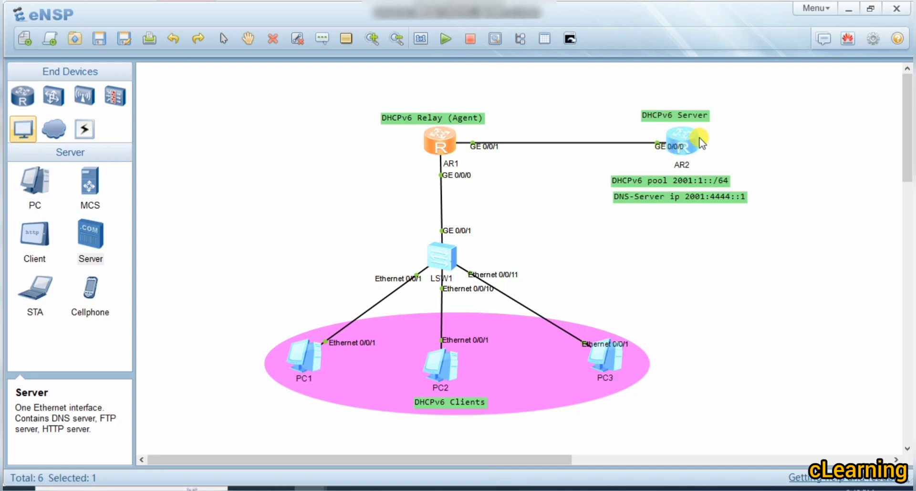
left_click(696, 183)
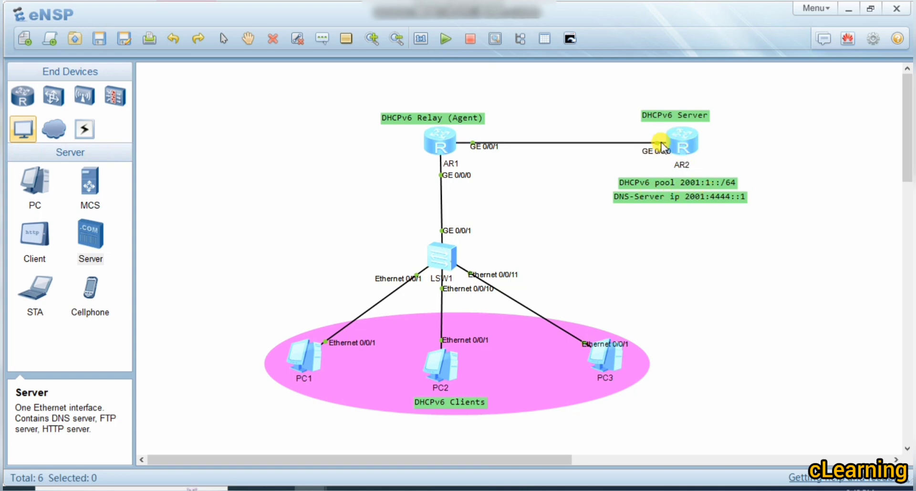
double_click(434, 134)
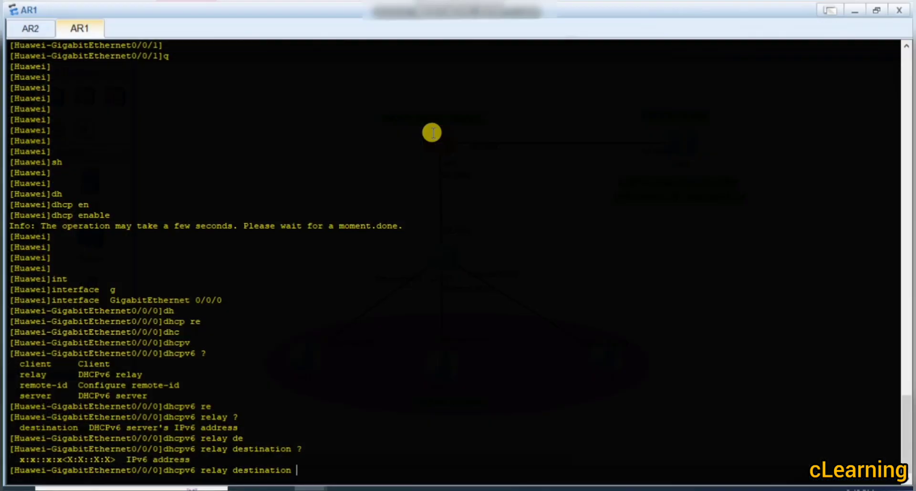
type("200")
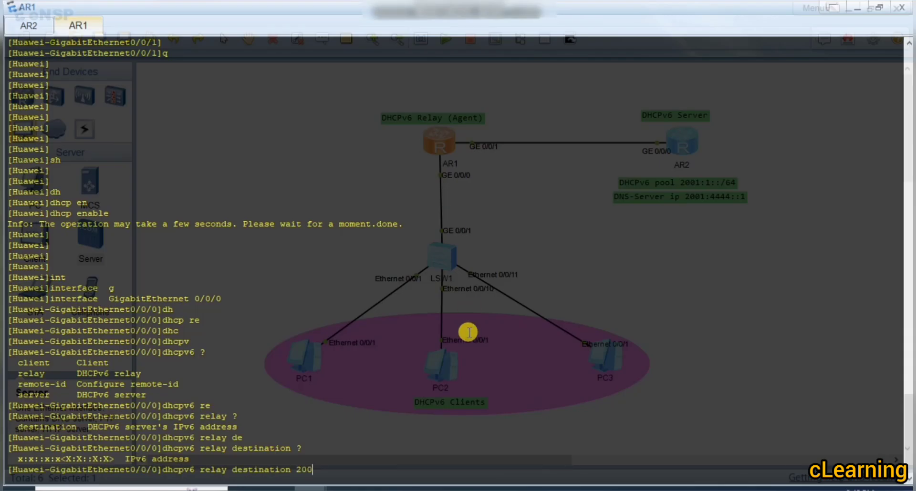
type("1:2::2")
key("Return")
key("Return")
key("Return")
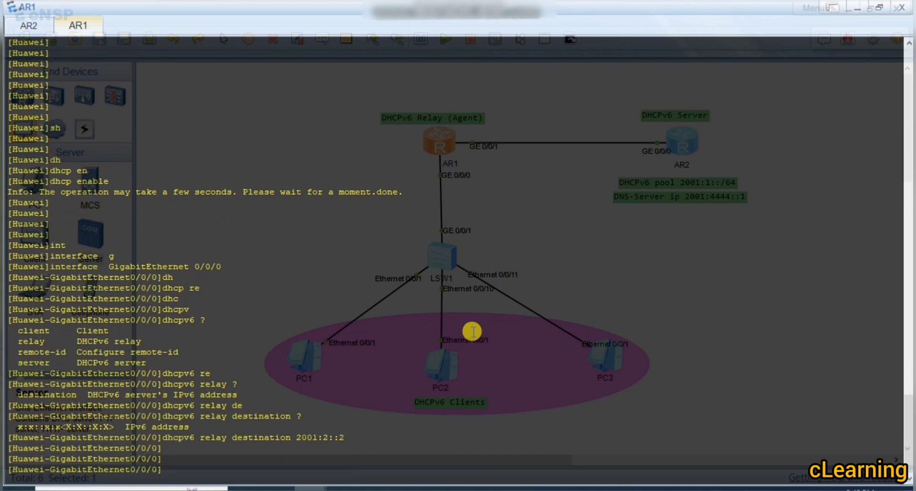
- Reopen PC1's command line and run ipconfig to check for a relayed IPv6 address
left_click(857, 9)
double_click(316, 350)
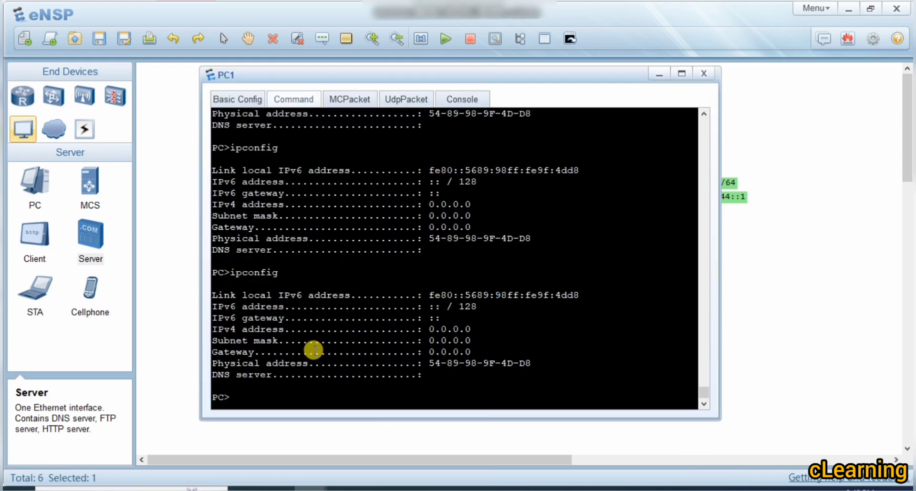
key("Return")
key("Return")
key("Return")
key("Return")
key("Return")
key("Return")
key("Return")
key("Return")
key("Return")
key("Up")
key("Return")
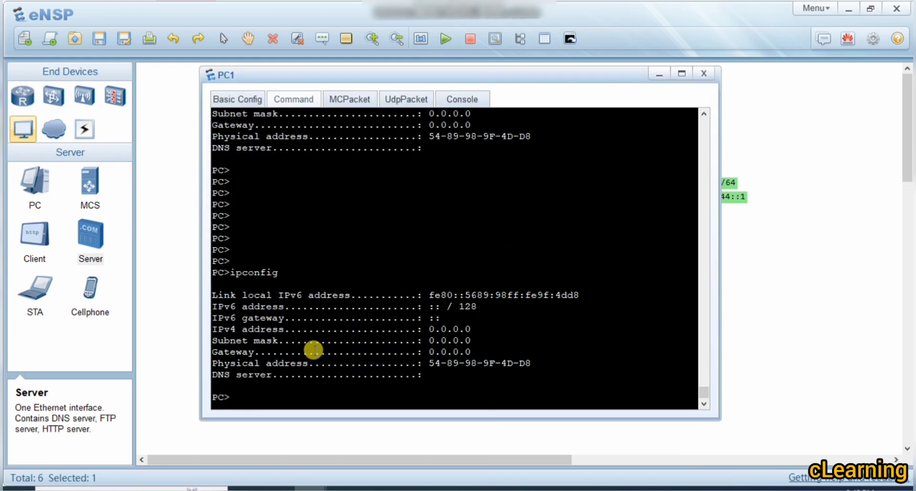
- Repeat ipconfig on PC1 several times to recheck its IPv6 address, and return to the topology
key("Up")
key("Return")
key("Up")
key("Return")
type("ipsonfig")
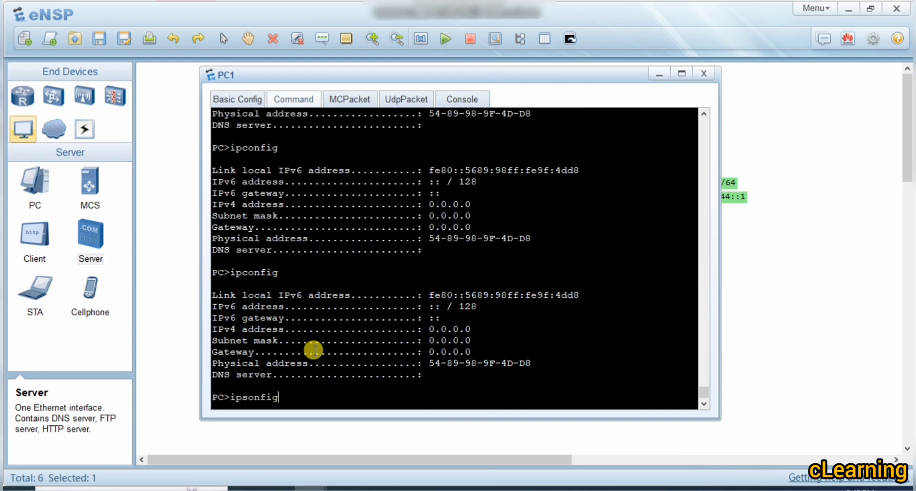
key("Return")
key("Up")
key("Return")
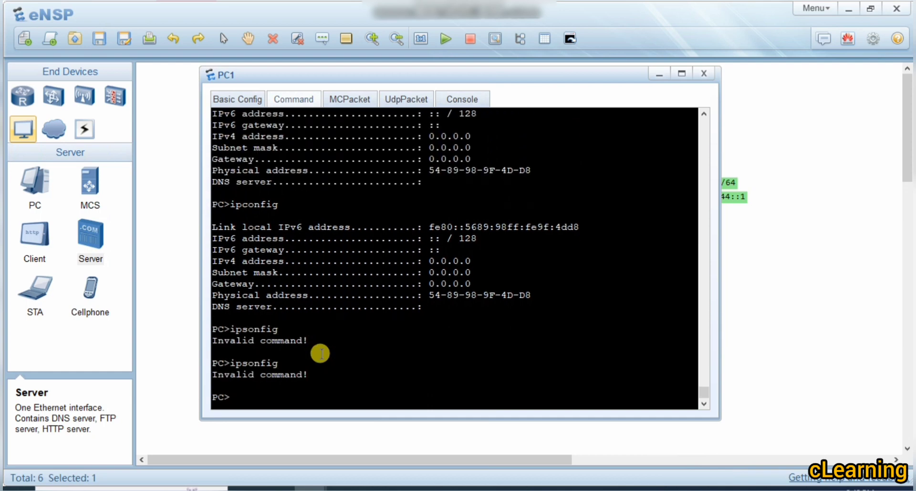
key("Up")
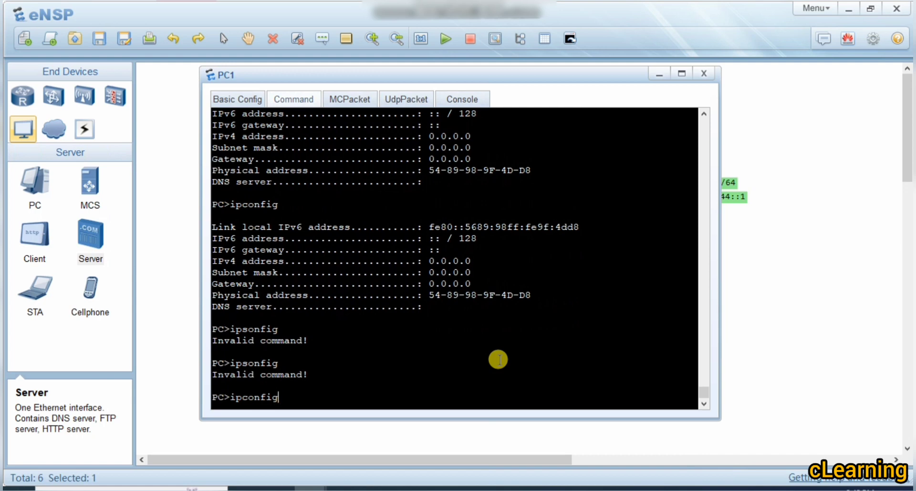
key("Return")
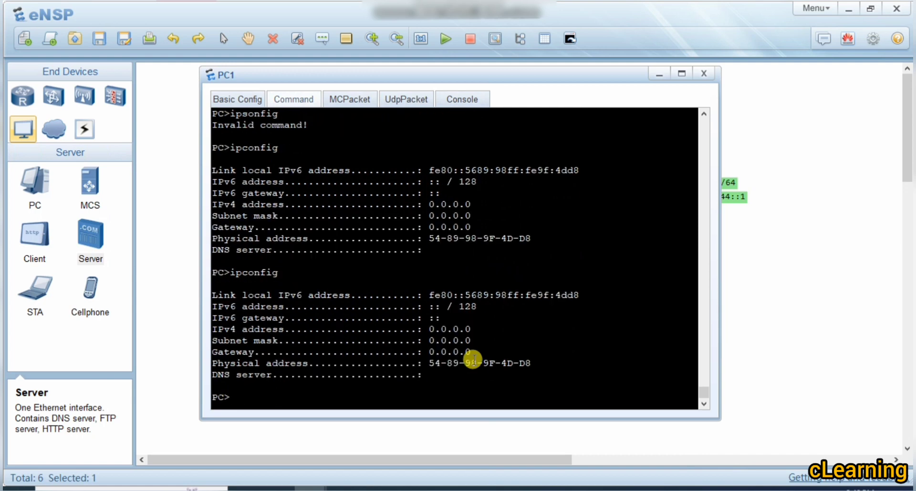
left_click(724, 268)
- Reopen AR2's console, log back on after the timeout and enter the system view
double_click(683, 148)
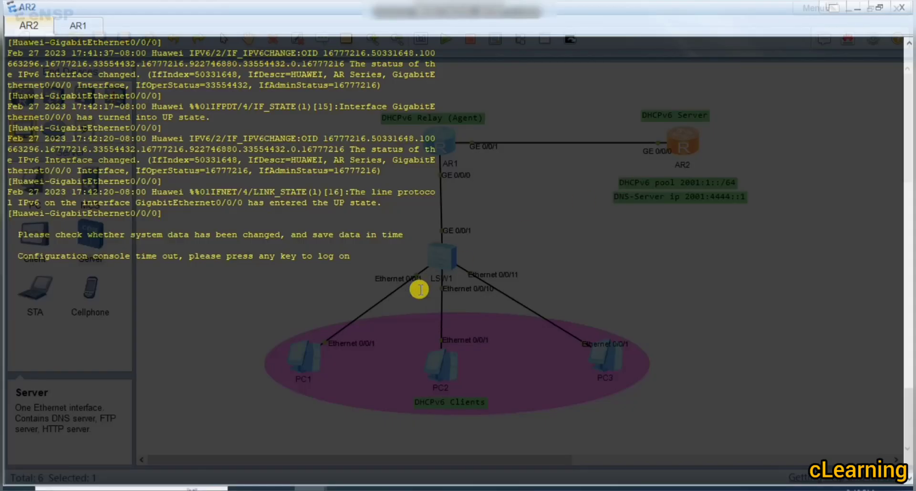
key("Return")
type("sys")
key("Return")
key("Return")
key("Return")
key("Return")
key("Return")
- Run dhcp enable in AR2's system view to make sure DHCP is active globally
type("dh")
key("Tab")
type("en")
key("Tab")
key("Return")
key("Return")
key("Return")
key("Return")
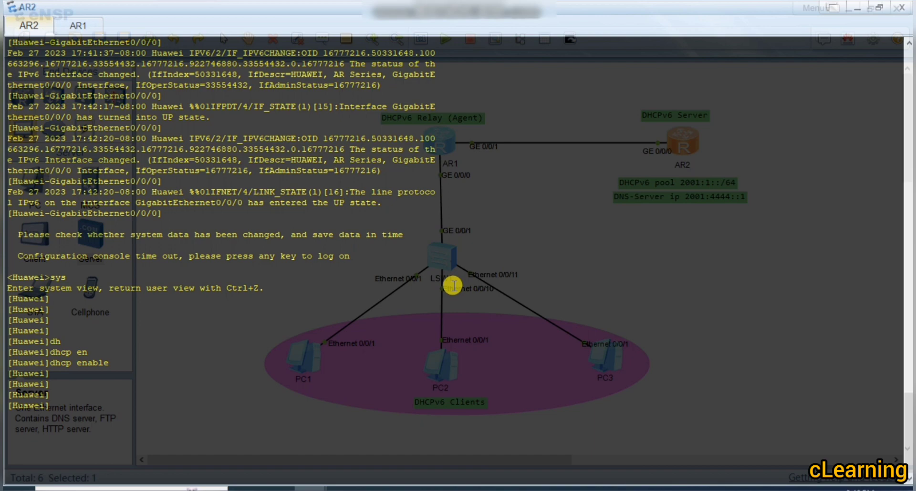
- Open PC2's command line, check its IP configuration with ipconfig and return to the topology
left_click(857, 8)
double_click(444, 365)
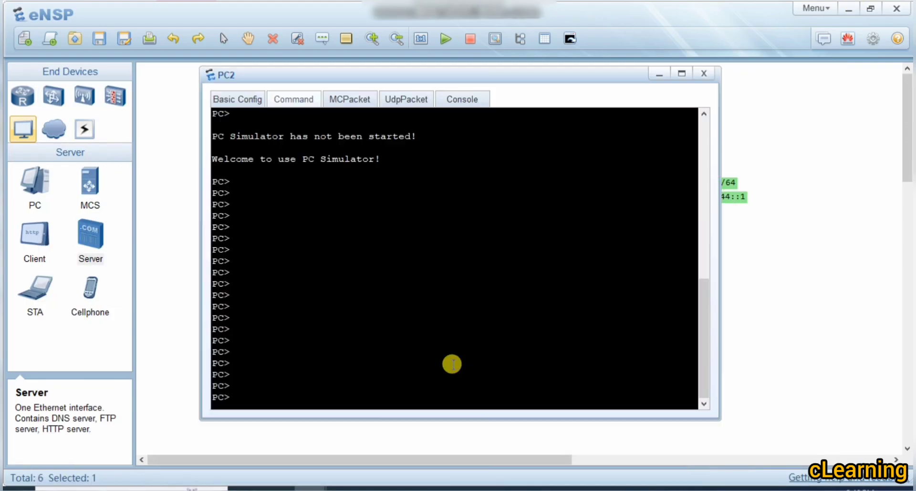
type("ipconfig")
key("Return")
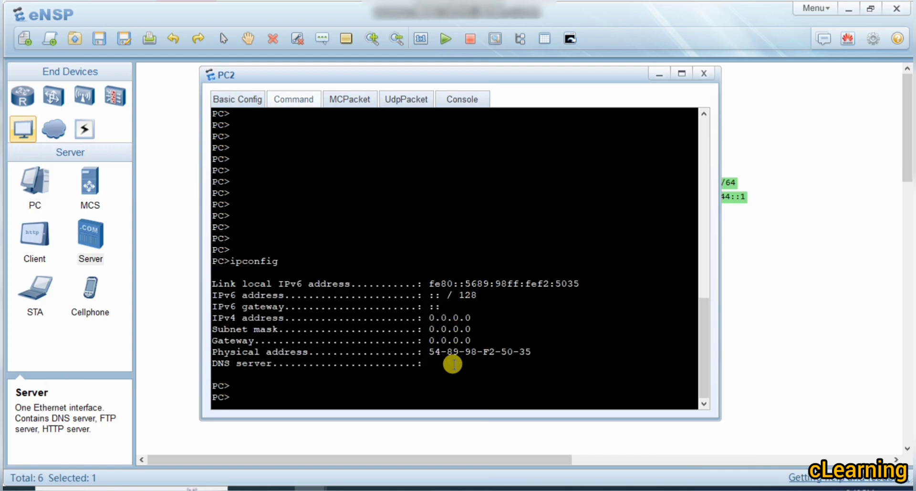
left_click(726, 336)
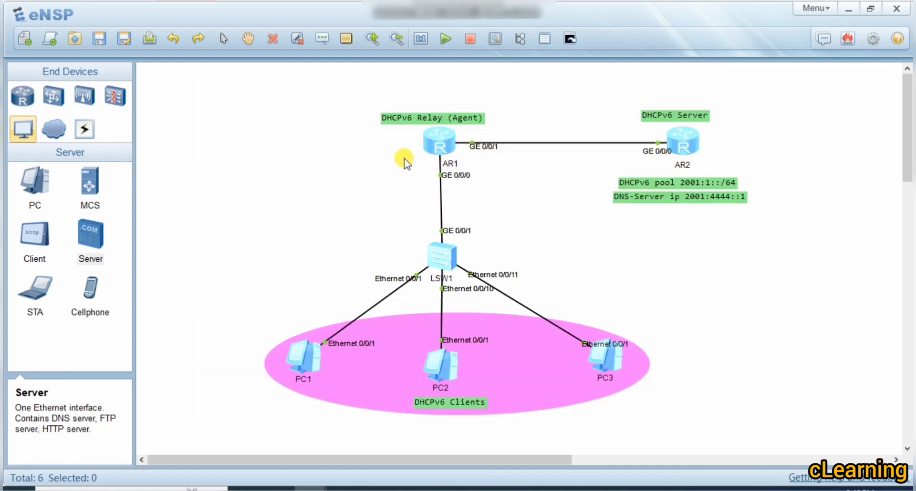
- Reopen AR1's console and leave the interface and system views for the user view
double_click(436, 144)
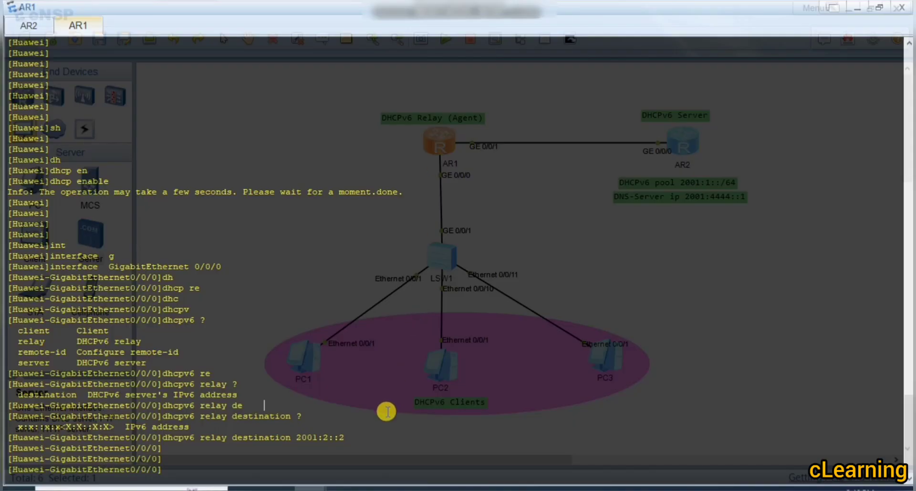
type("q")
key("Return")
key("Return")
type("q")
key("Return")
key("Return")
key("Return")
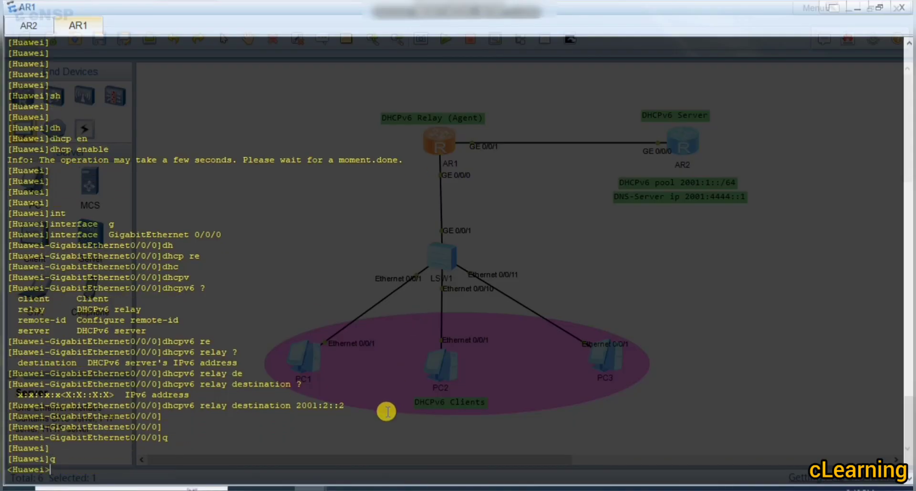
- Save AR1's current configuration to the device, confirming the write with y
type("sav")
key("Tab")
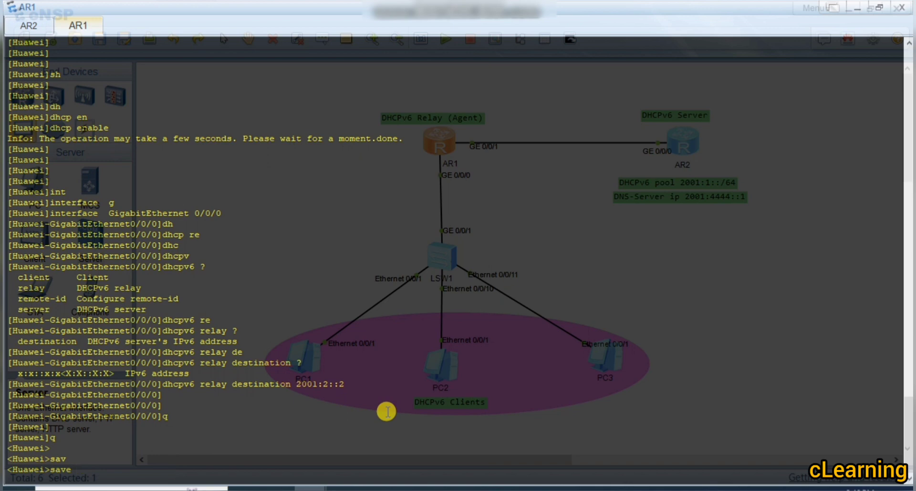
key("Return")
type("y")
key("Return")
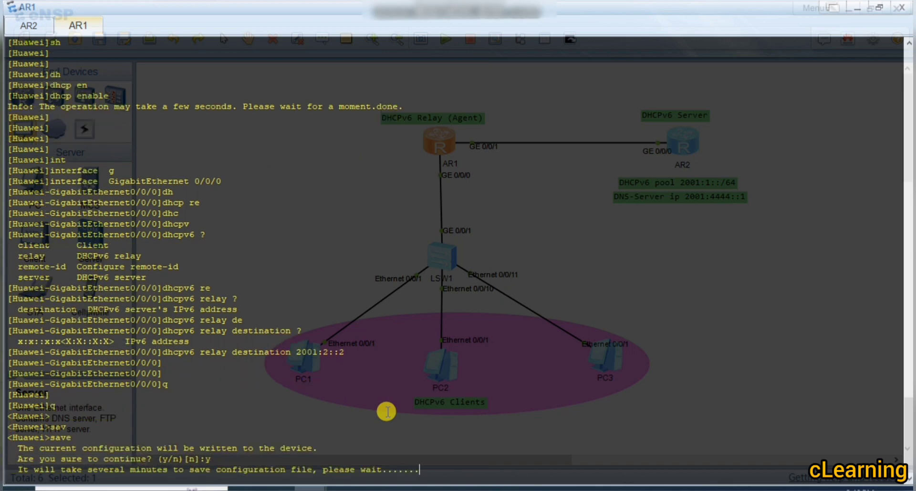
key("Return")
key("Return")
key("Return")
key("Return")
key("Return")
key("Return")
key("Return")
key("Return")
key("Return")
- Enter AR1's system view and open the interface view of GigabitEthernet 0/0/0
type("sys")
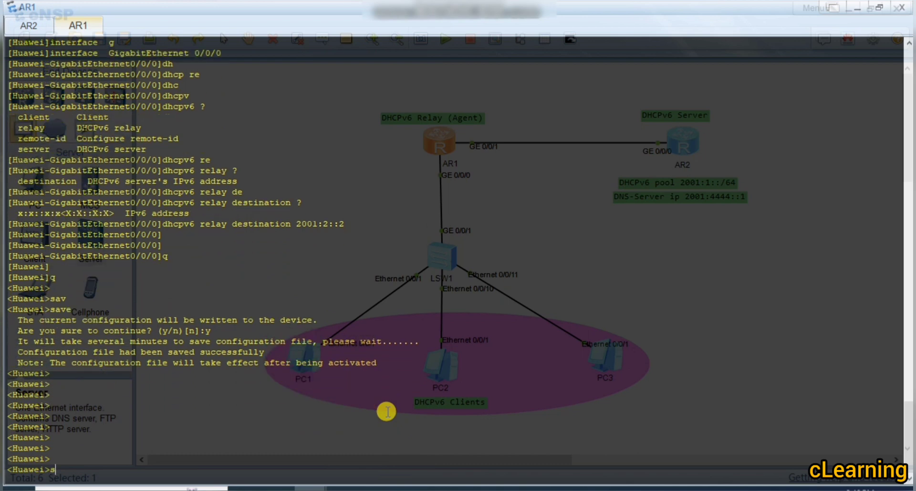
key("Return")
type("int")
key("Tab")
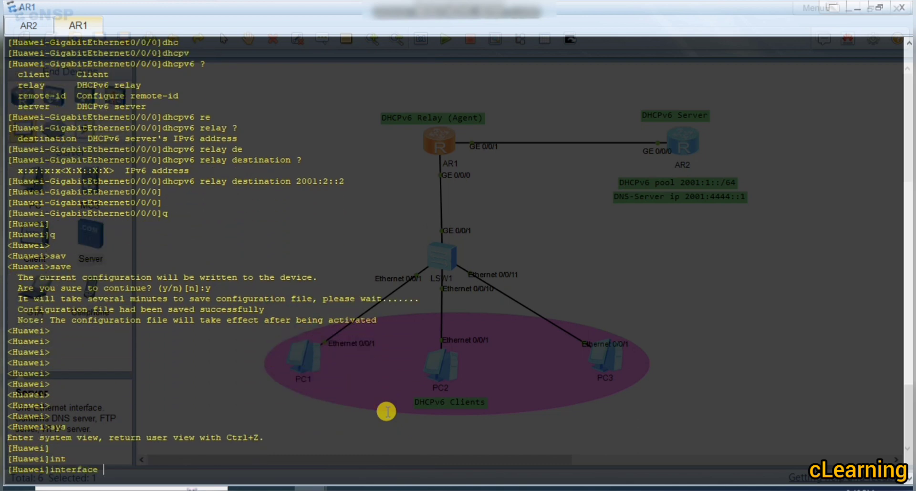
type("g")
key("Tab")
type("0/0/0")
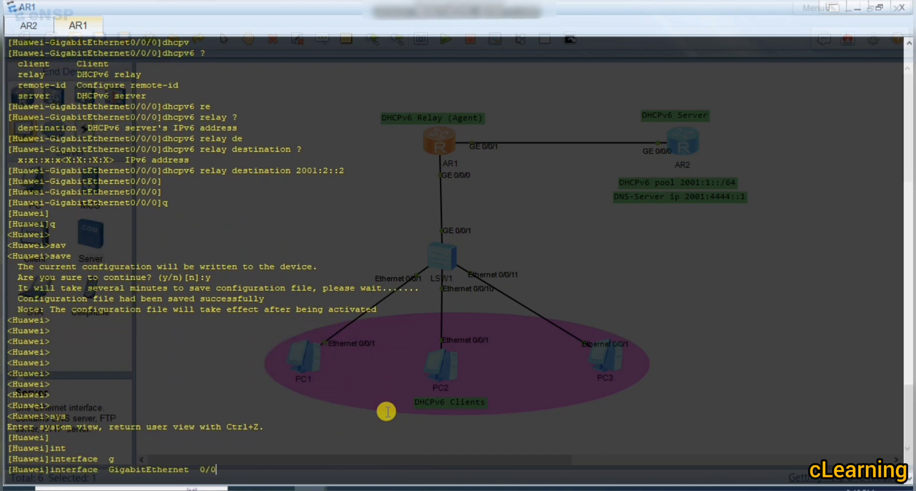
key("Return")
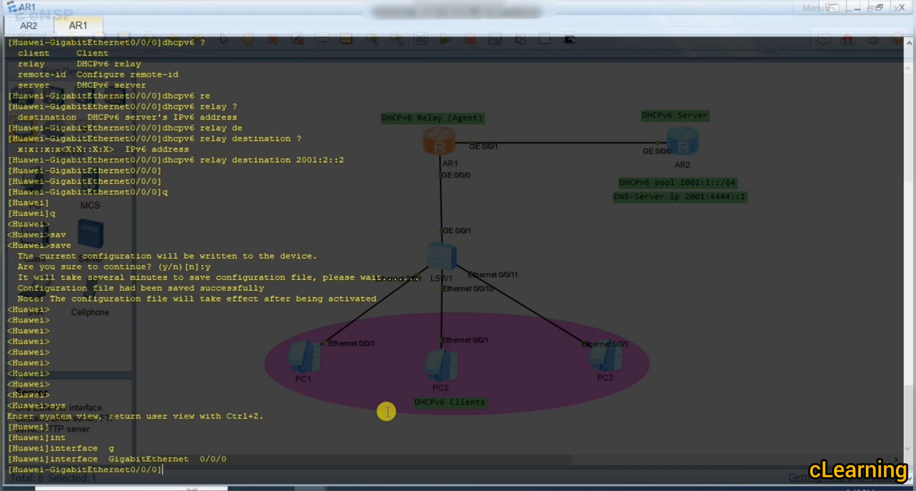
type("dhcp")
key("Tab")
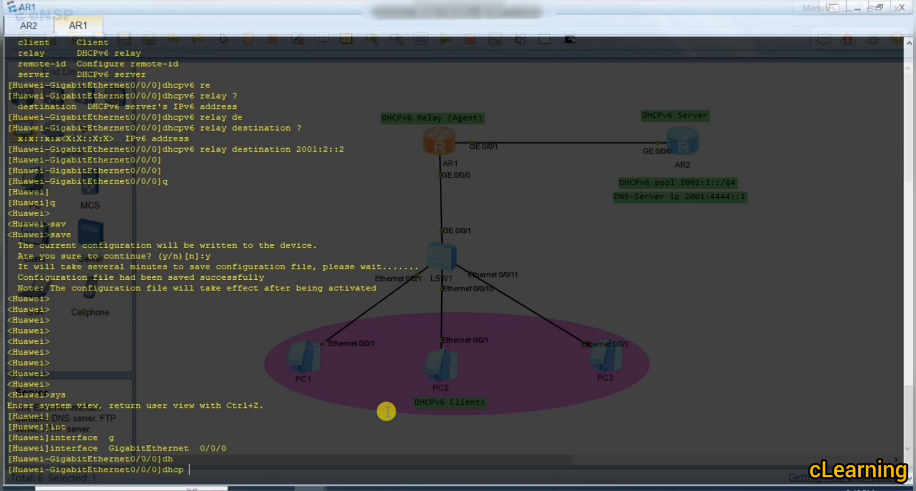
type("re")
key("Tab")
key("Tab")
key("Tab")
key("BackSpace")
key("BackSpace")
key("BackSpace")
key("BackSpace")
key("BackSpace")
key("BackSpace")
- Enable remote-id insertion on AR1's GigabitEthernet0/0/0 with dhcpv6 remote-id insert enable, checking the command's available options on the way
type("v")
key("Tab")
type("re")
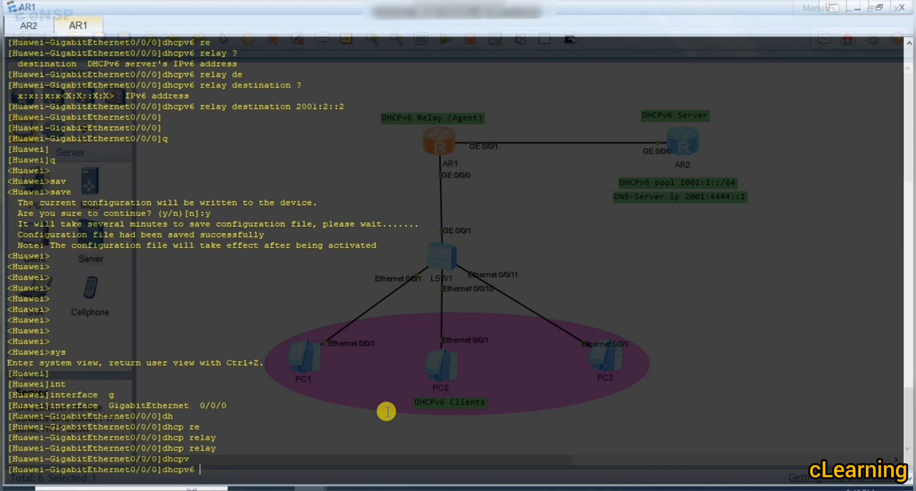
key("Tab")
key("Tab")
key("Tab")
type("?")
type("de")
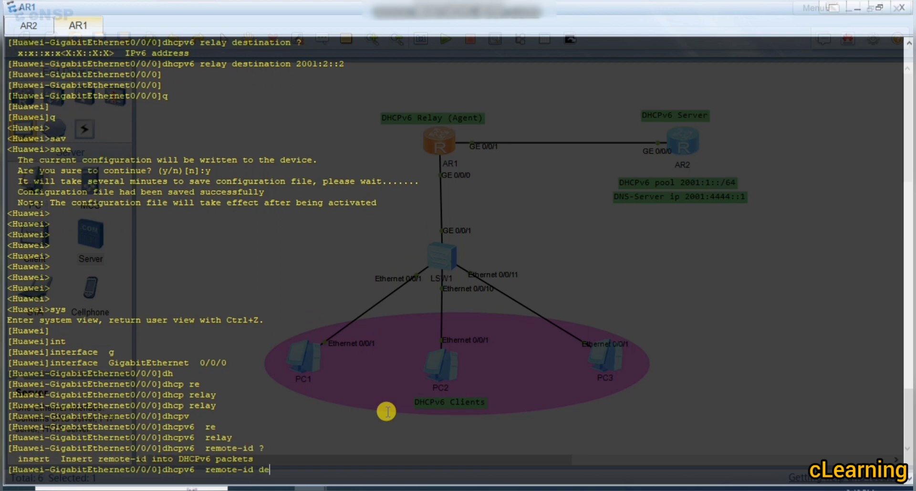
key("Tab")
key("BackSpace")
key("BackSpace")
type("in")
key("Tab")
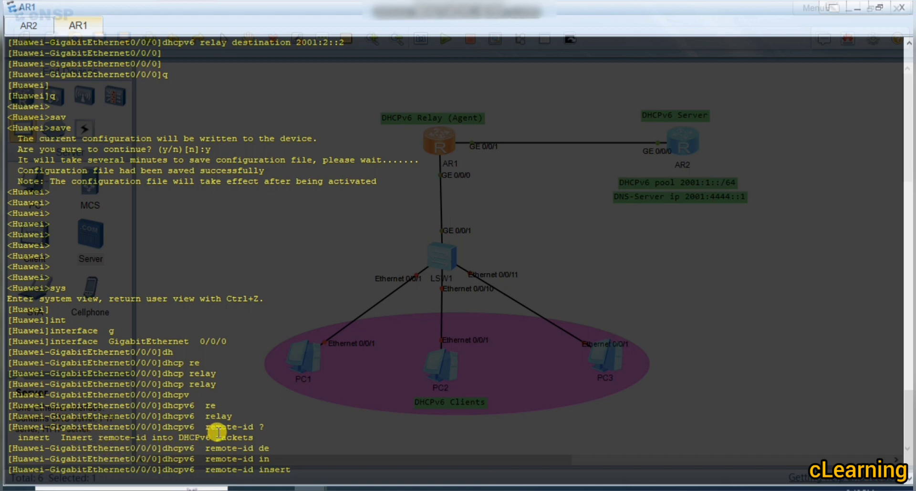
type("?")
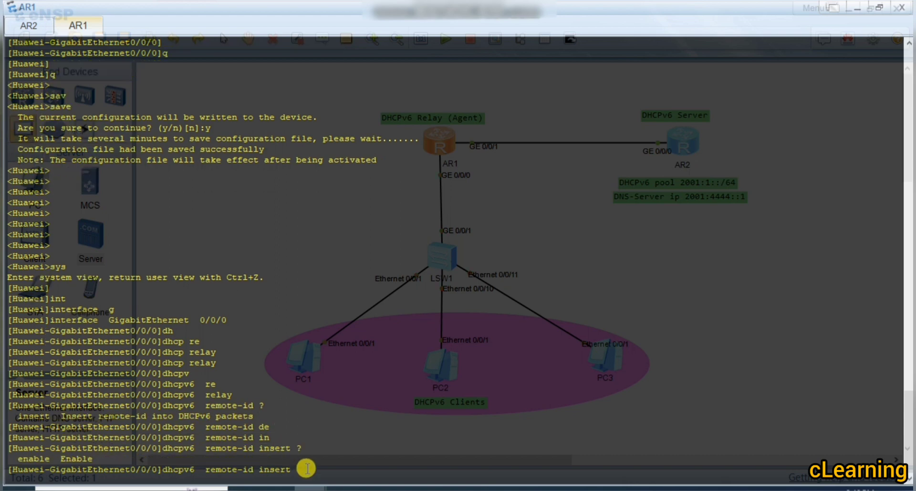
type("en")
key("Tab")
key("Return")
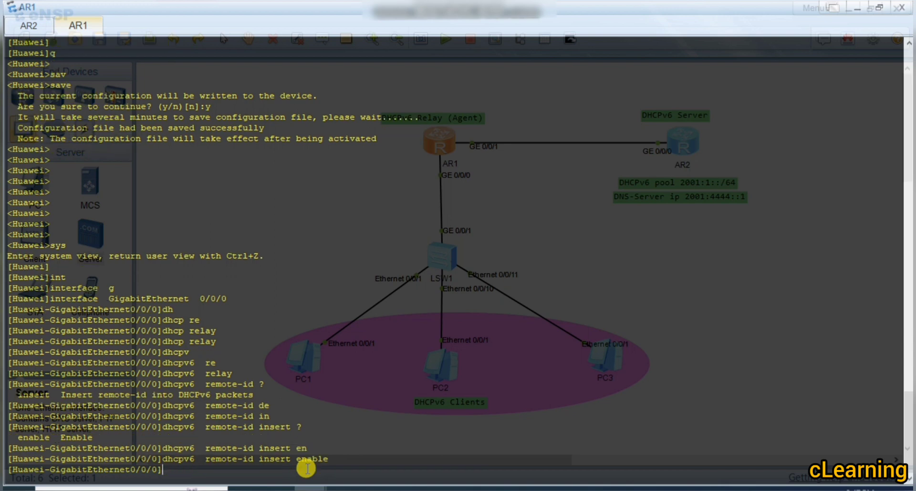
key("Return")
key("Return")
key("Return")
key("Return")
key("Return")
key("Return")
key("Return")
key("Return")
key("Return")
key("Return")
key("Return")
key("Return")
key("Return")
key("Return")
key("Return")
key("Return")
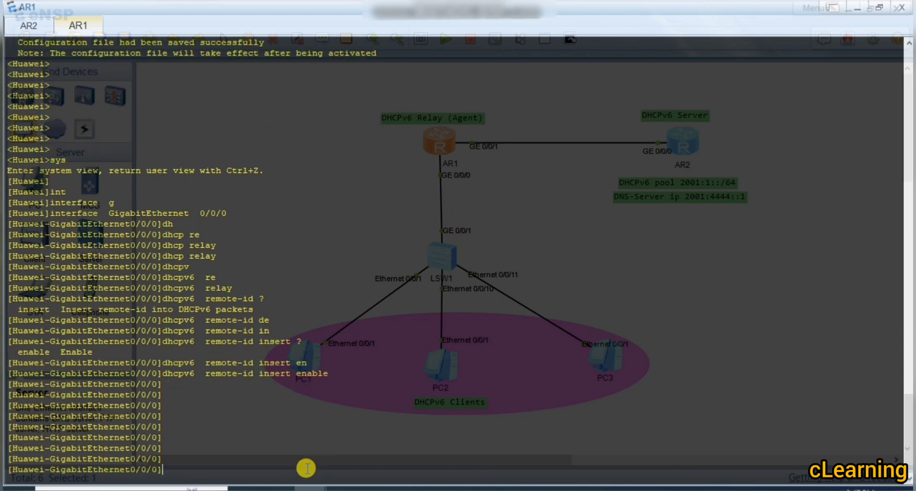
key("Return")
key("Return")
key("Return")
key("Return")
key("Return")
key("Return")
key("Return")
key("Return")
- Return to the topology, reopen AR1's console to review the dhcpv6 remote-id insert enable command, and minimize the console
left_click(856, 6)
left_click(856, 6)
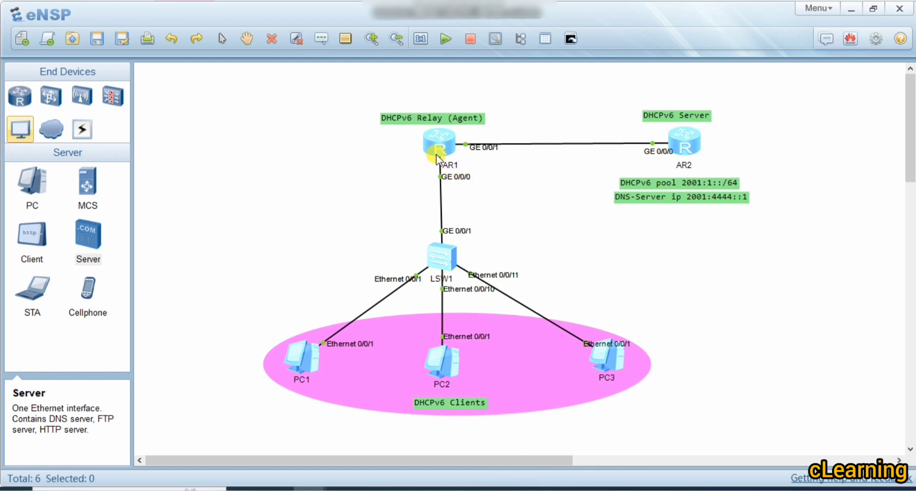
double_click(450, 141)
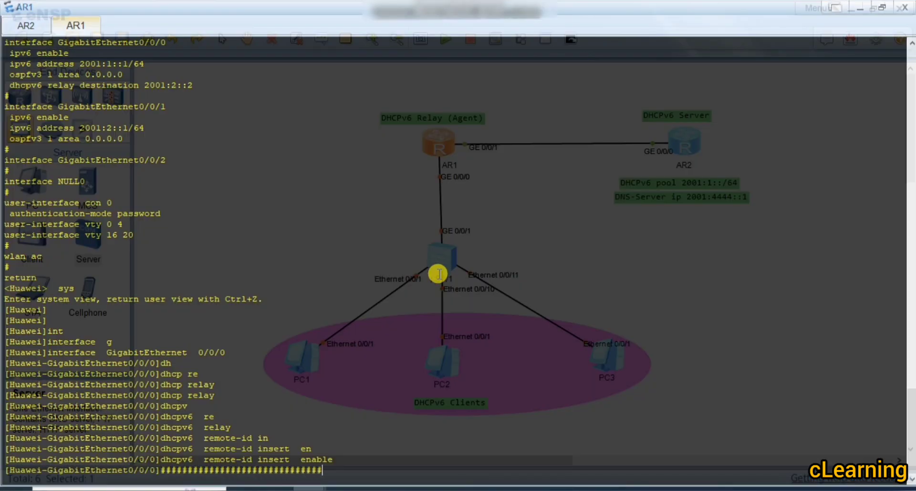
left_click_drag(338, 460, 160, 459)
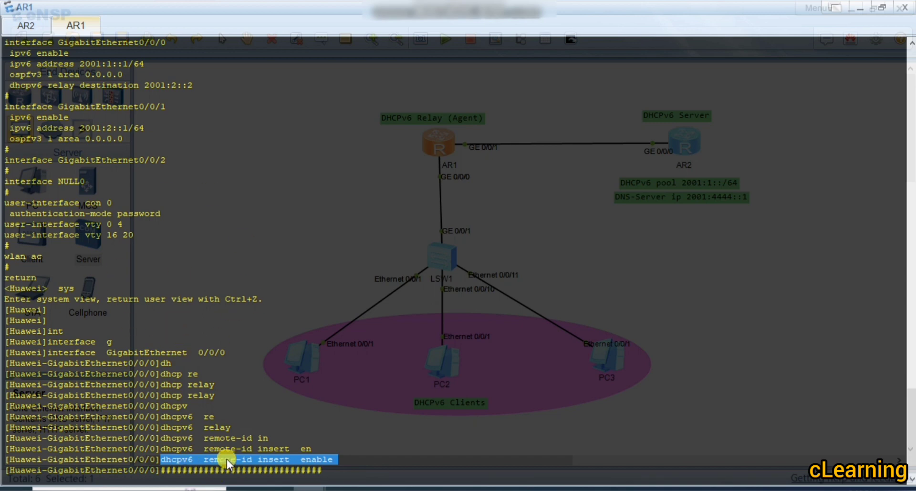
left_click_drag(161, 459, 337, 459)
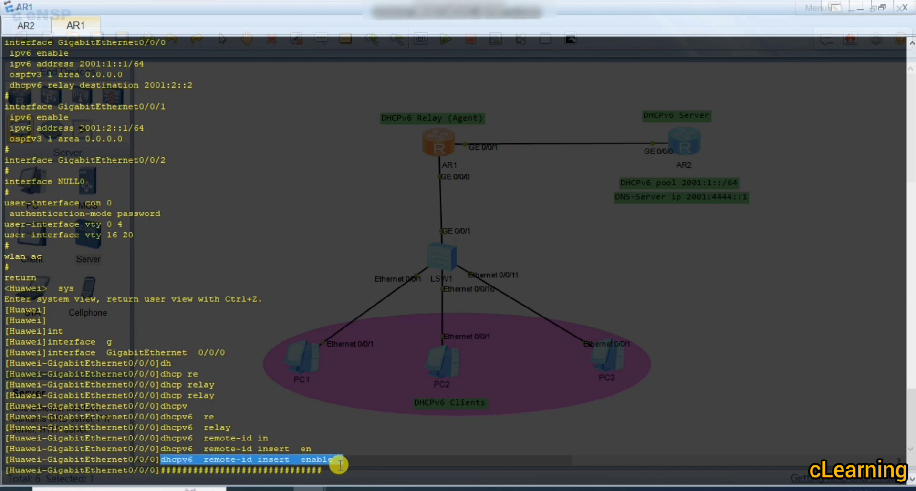
left_click(337, 474)
type("######")
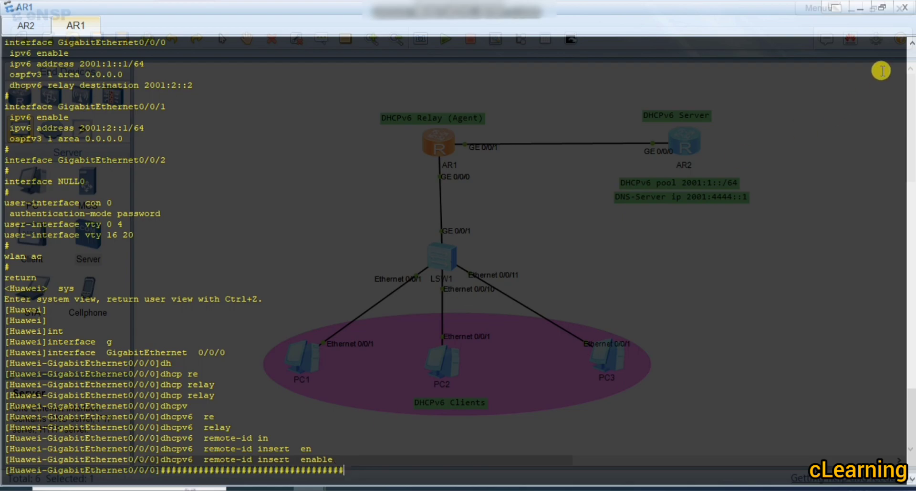
left_click(856, 13)
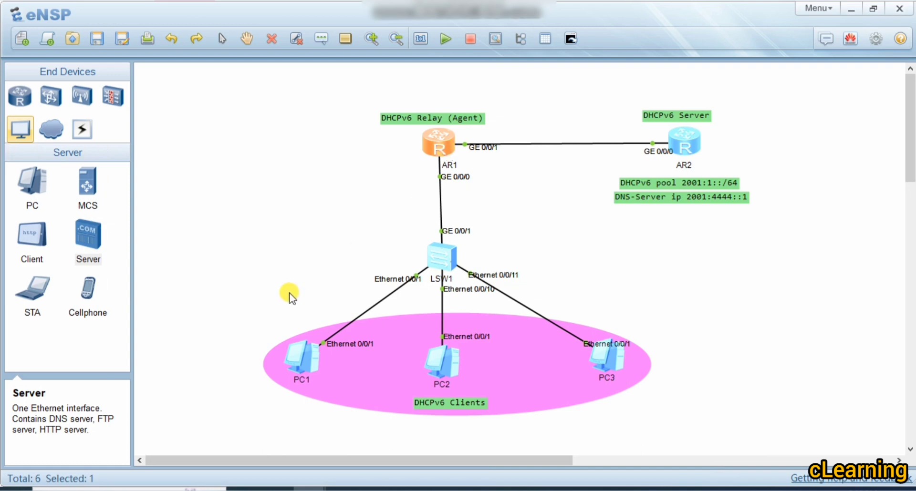
- Check PC1's IP configuration with ipconfig on its command line and close its window
double_click(308, 357)
type("ipconfig")
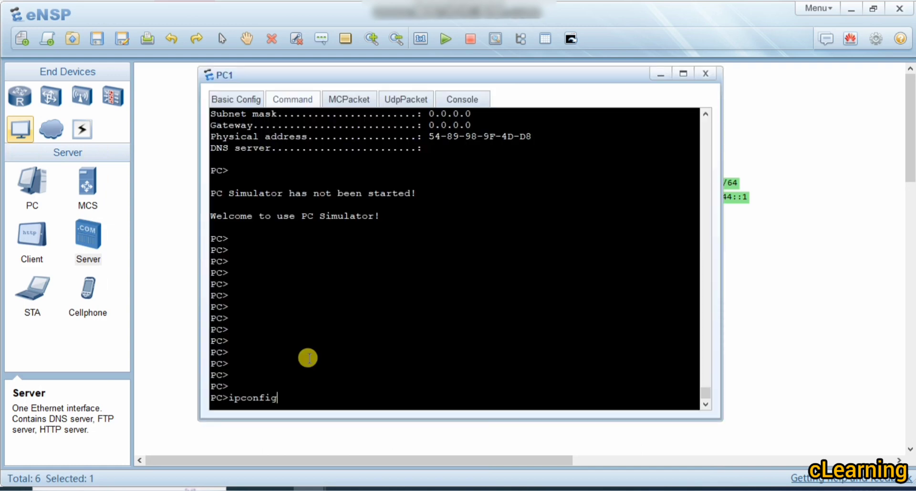
key("Return")
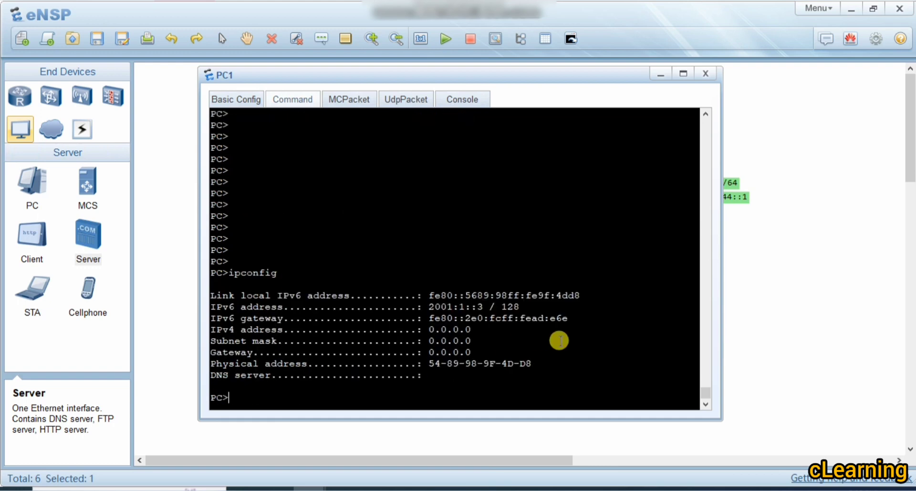
left_click(705, 73)
- Check PC2's IP configuration with ipconfig on its command line and return to the topology
double_click(442, 365)
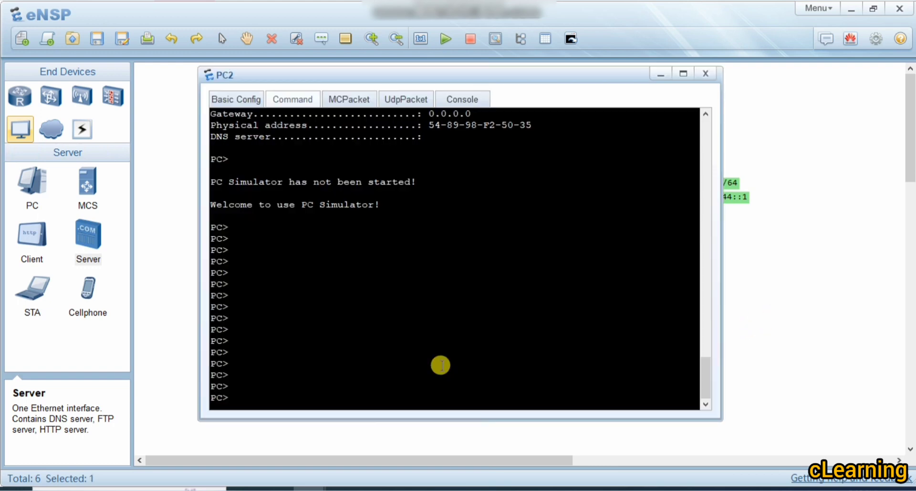
type("ipconfig")
key("Return")
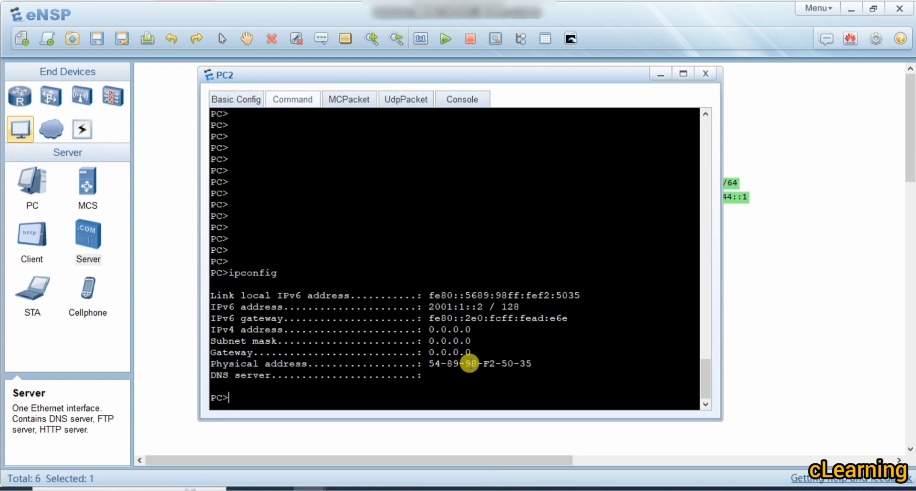
left_click(740, 358)
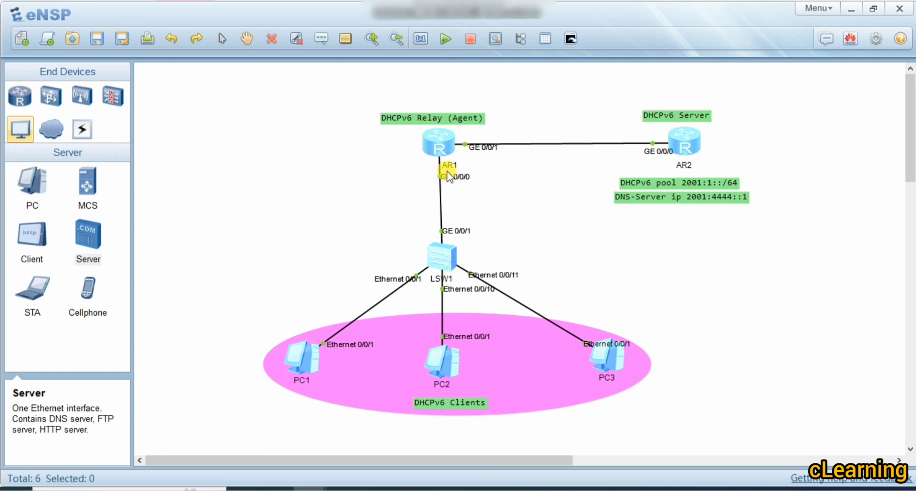
- Check PC3's IP configuration with ipconfig on its command line and close its window
double_click(602, 359)
left_click(502, 377)
type("ipconfig")
key("Return")
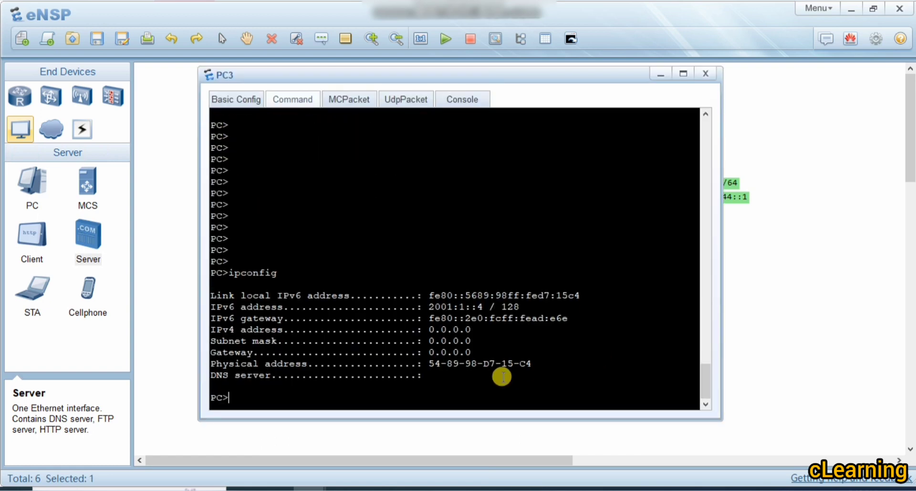
left_click(705, 73)
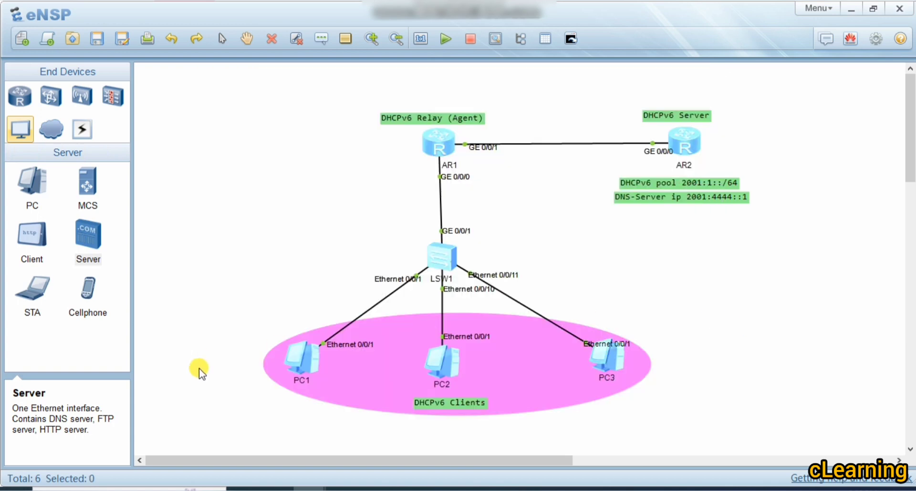
- Open PC1's command line and ping 2001:1::2 to test connectivity to PC2
double_click(296, 363)
key("Up")
key("Up")
key("Down")
key("Return")
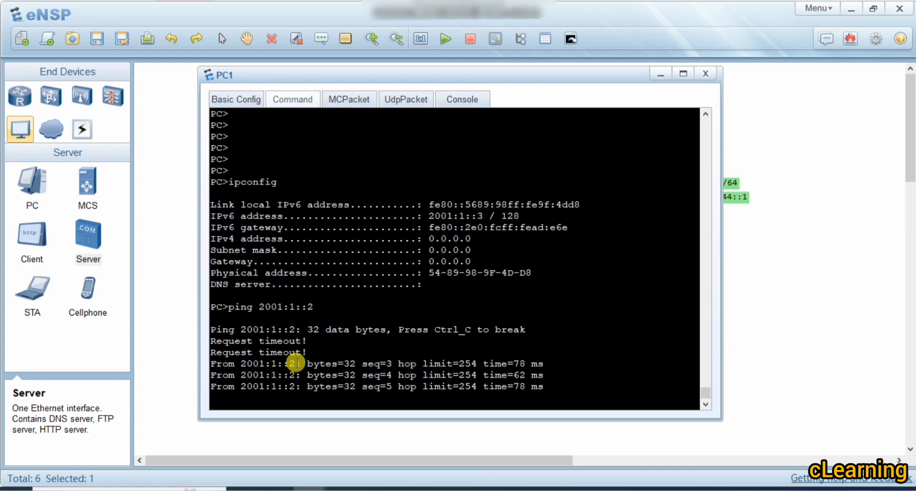
- Ping 2001:1::3 and then 2001:1::4 from PC1's command line
key("Up")
key("BackSpace")
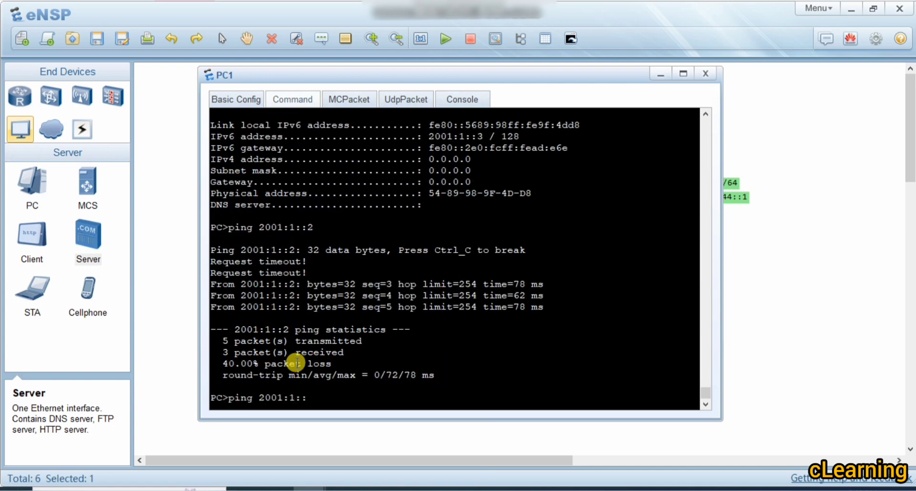
type("3")
key("Return")
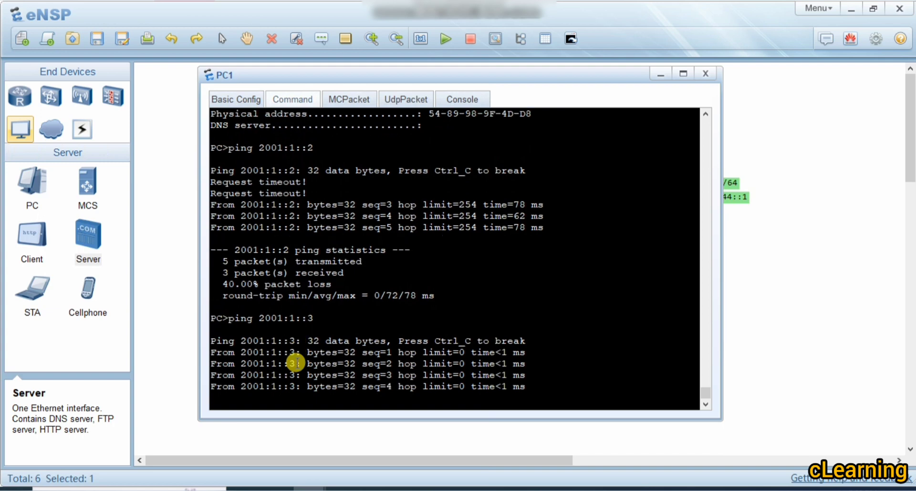
key("Up")
key("BackSpace")
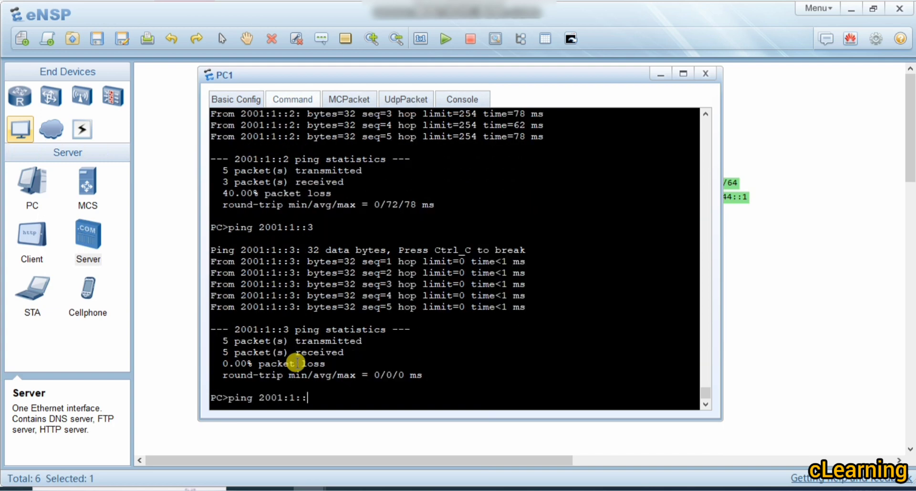
type("4")
key("Return")
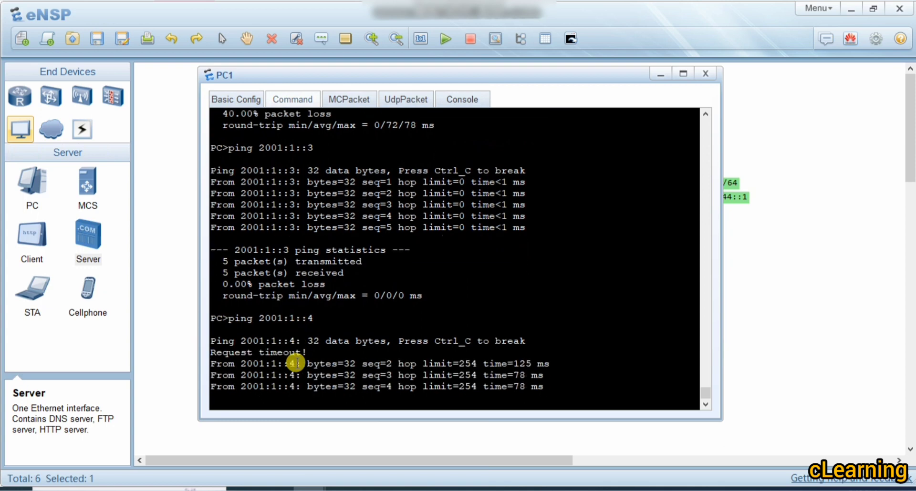
- Ping AR1's address 2001:1::1 from PC1 and return to the topology
key("Up")
key("BackSpace")
type("1:1::1")
key("Return")
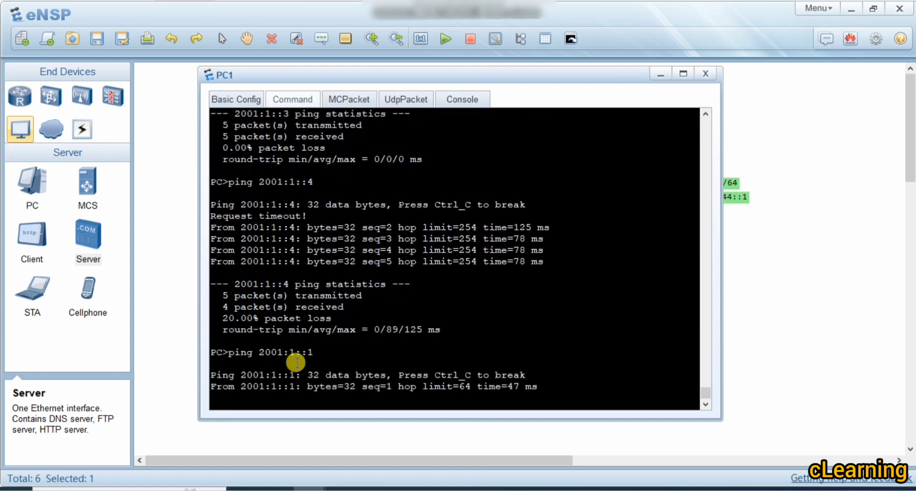
left_click(757, 304)
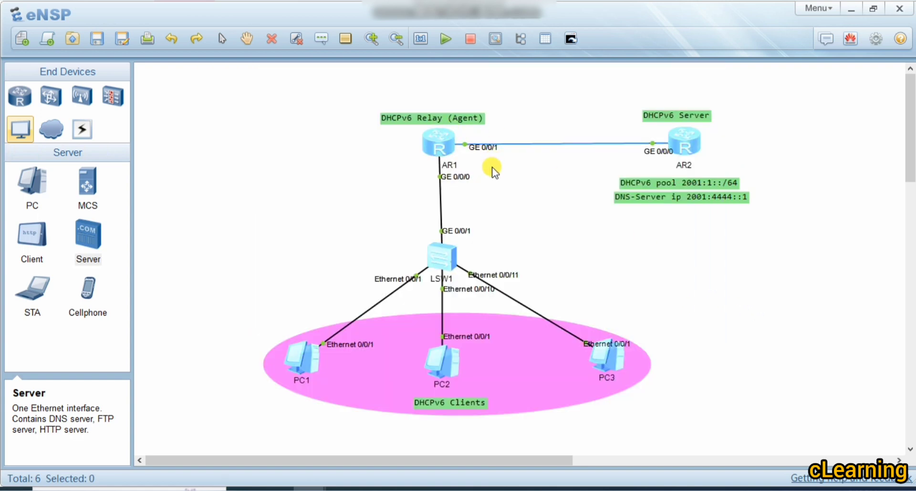
- Glance at AR1's console, repeat the ping to 2001:1::1 from PC1 and close PC1's window
double_click(440, 146)
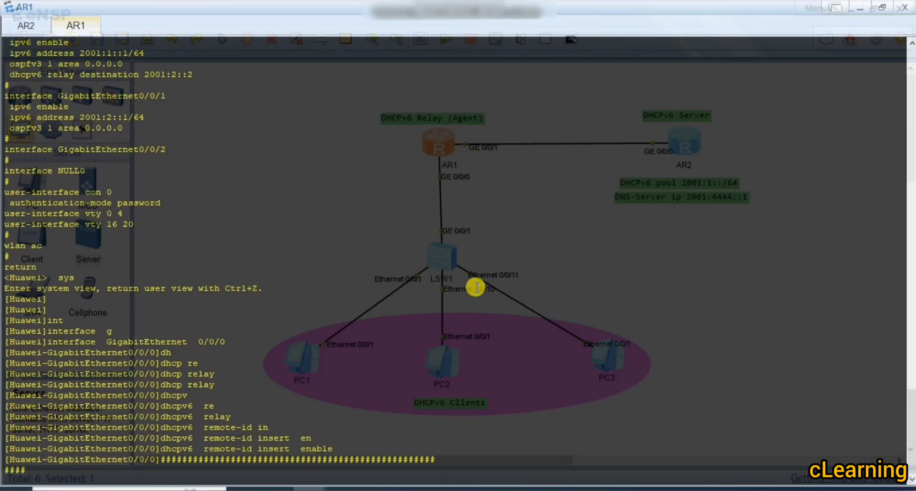
left_click(857, 8)
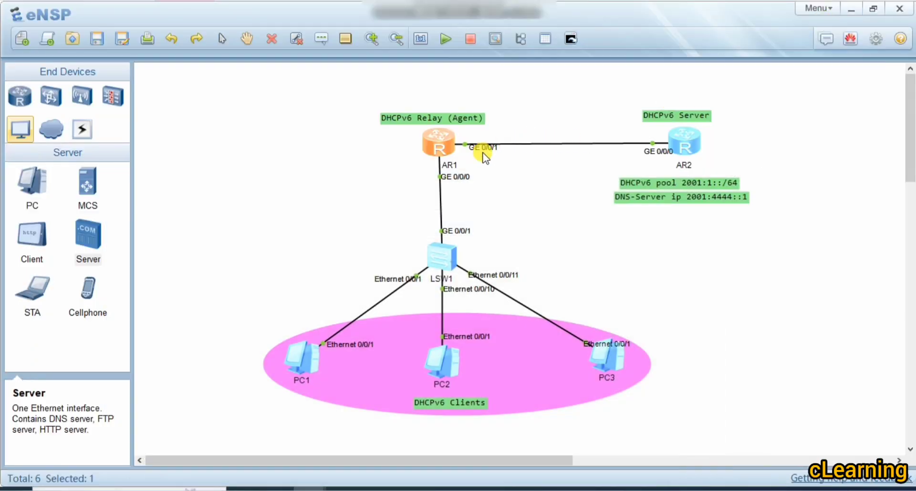
double_click(307, 356)
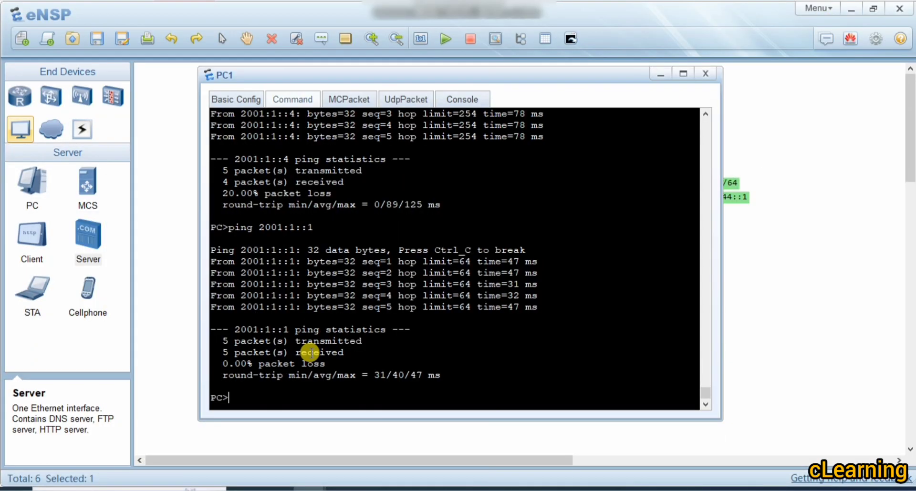
key("Up")
key("Return")
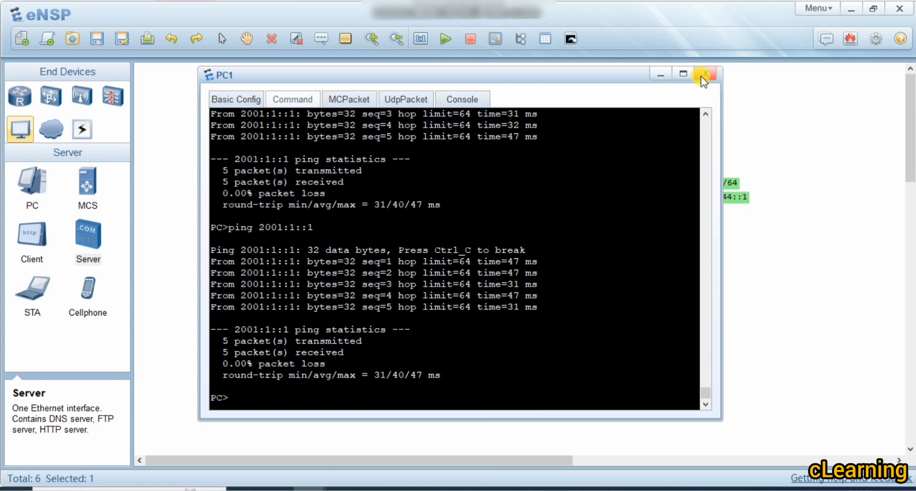
left_click(683, 74)
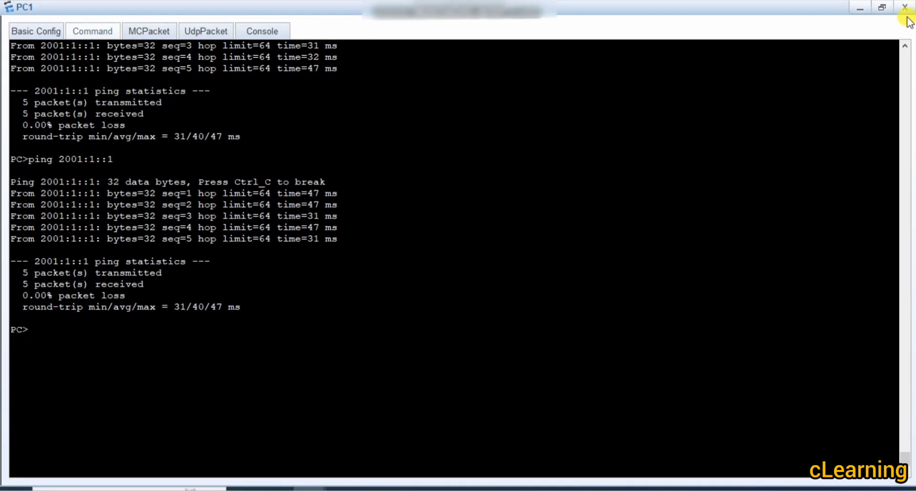
left_click(907, 13)
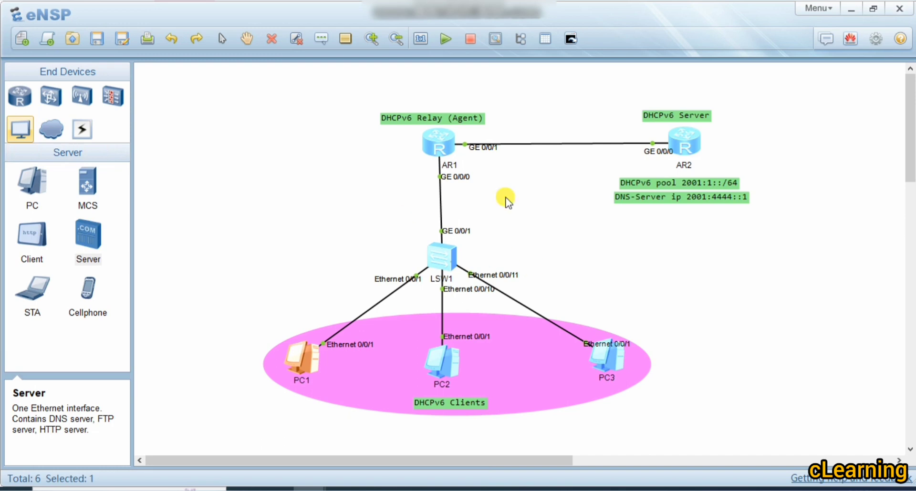